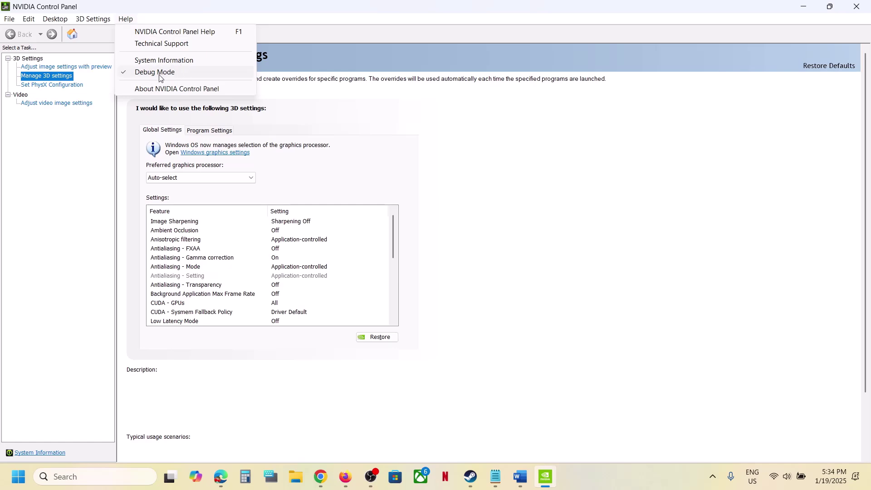
- Turn Debug Mode off and back on in the NVIDIA Control Panel
{"action": "left_click", "coordinate": [157, 74]}
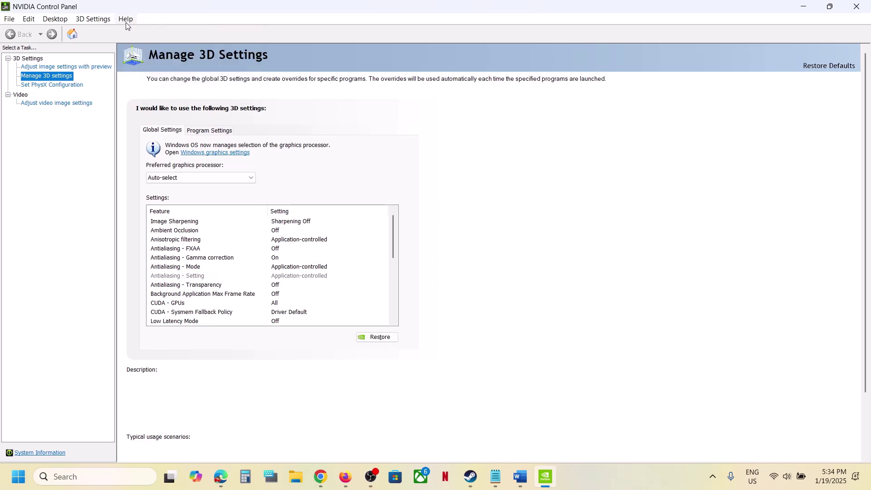
{"action": "left_click", "coordinate": [125, 20]}
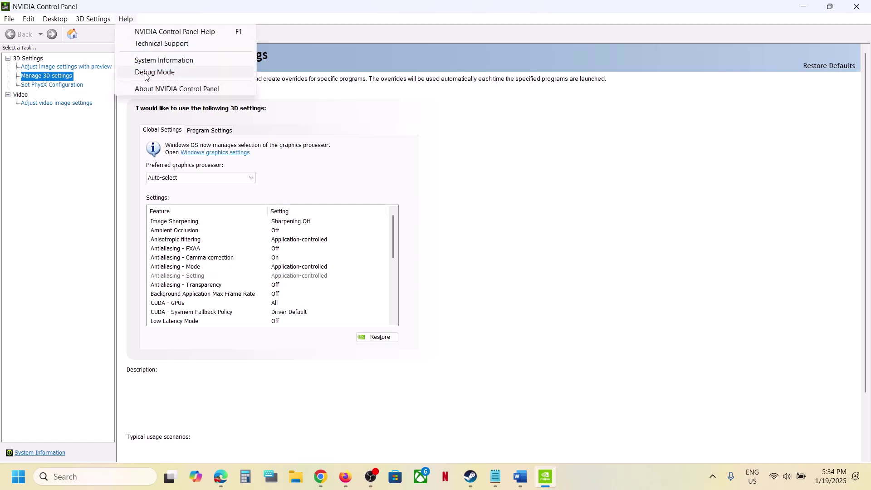
{"action": "left_click", "coordinate": [146, 76]}
{"action": "left_click", "coordinate": [125, 19]}
{"action": "left_click", "coordinate": [555, 234]}
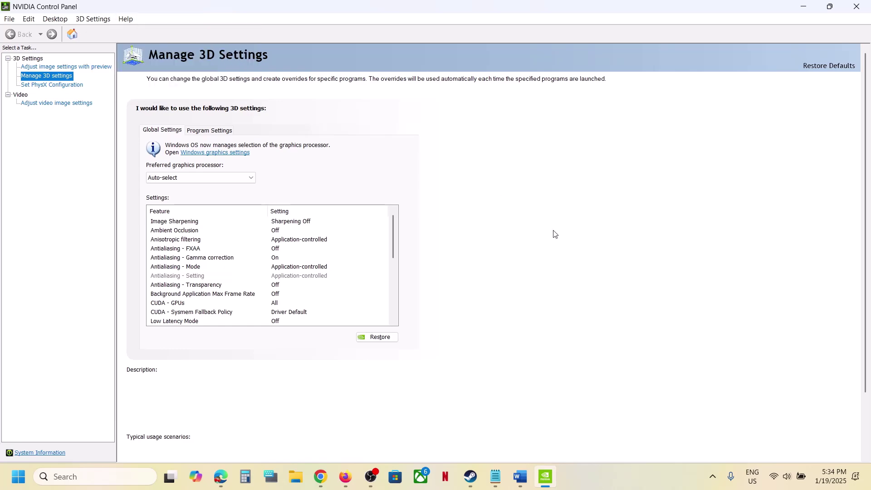
- Switch to the Word notes and read the advice on launching the game without a controller, checking the game's page in the Steam library
{"action": "left_click", "coordinate": [527, 474]}
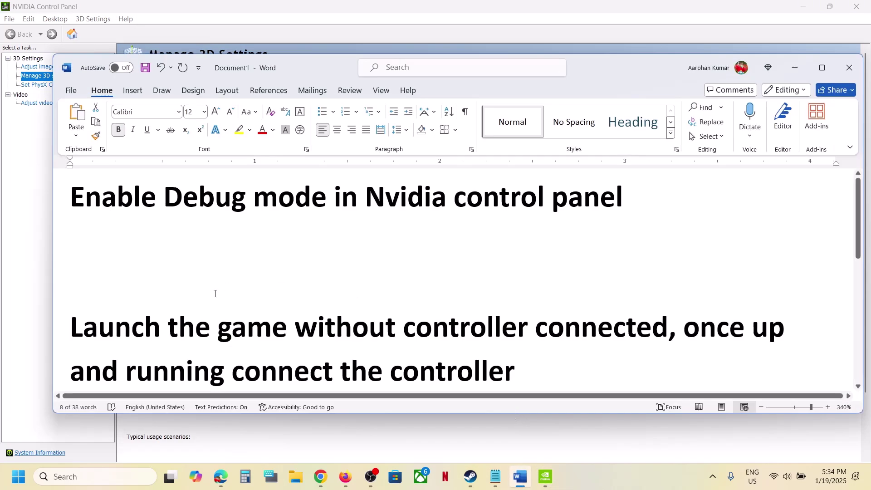
{"action": "scroll", "coordinate": [211, 292], "scroll_direction": "down", "scroll_amount": 2}
{"action": "left_click_drag", "start_coordinate": [95, 269], "coordinate": [649, 276]}
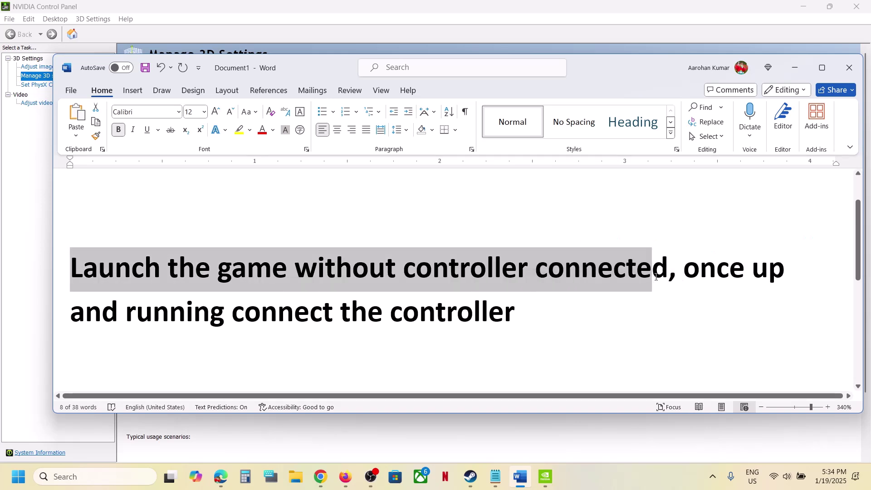
{"action": "left_click", "coordinate": [656, 277]}
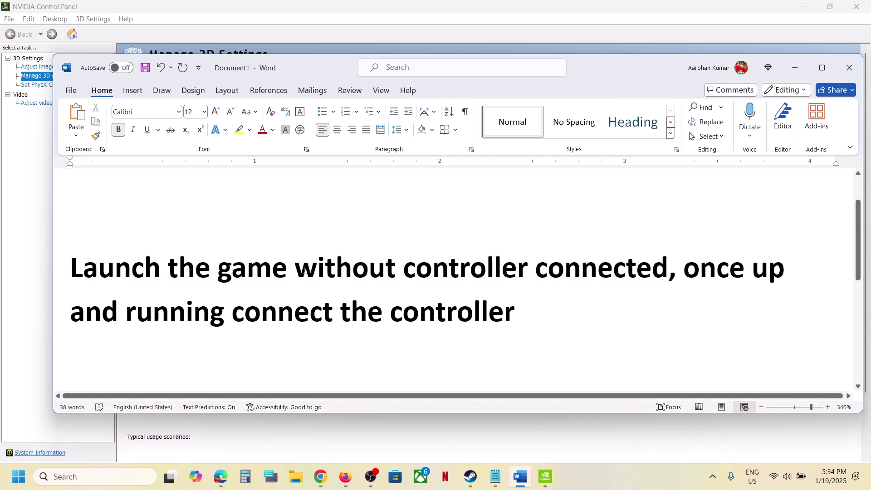
{"action": "left_click_drag", "start_coordinate": [303, 271], "coordinate": [683, 272]}
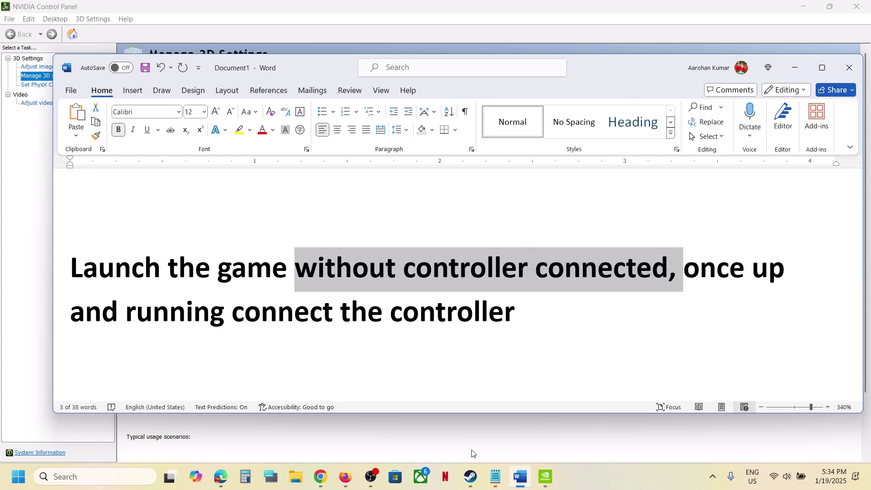
{"action": "left_click", "coordinate": [470, 476]}
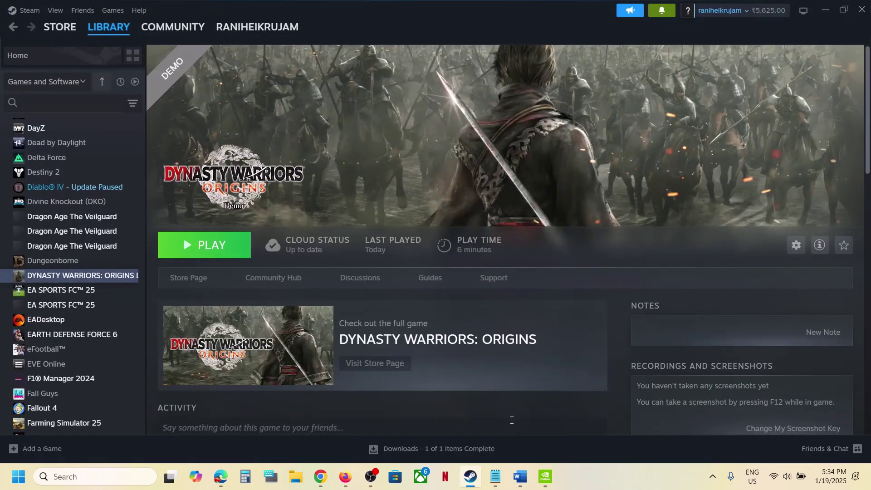
{"action": "left_click", "coordinate": [520, 476]}
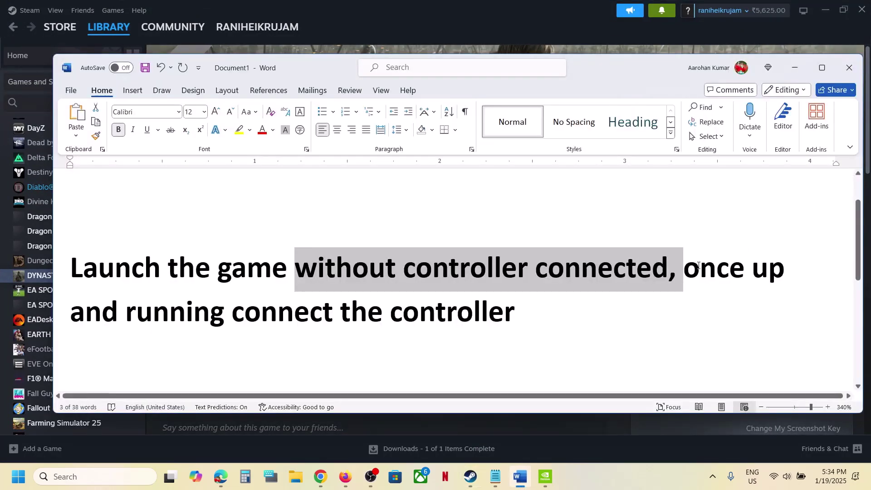
{"action": "left_click_drag", "start_coordinate": [699, 266], "coordinate": [514, 316]}
{"action": "left_click", "coordinate": [514, 316]}
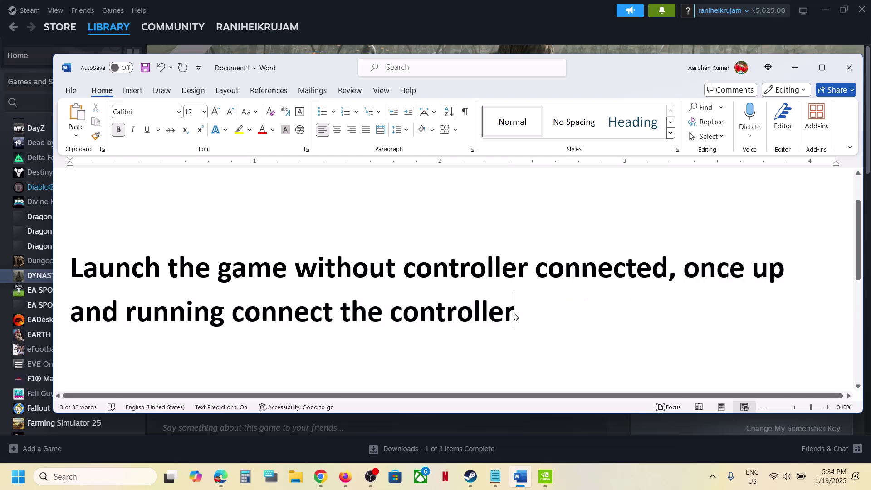
- Read the note in the Word document about renaming or deleting the save game files
{"action": "scroll", "coordinate": [515, 313], "scroll_direction": "down", "scroll_amount": 5}
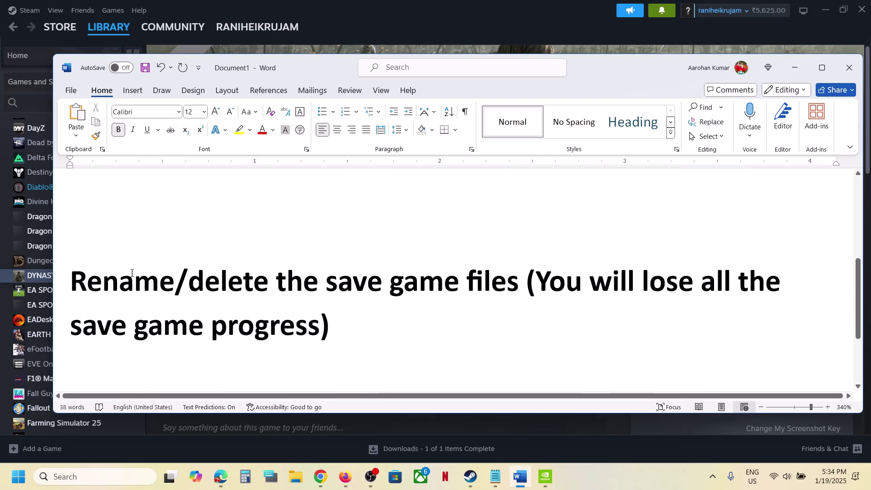
{"action": "left_click_drag", "start_coordinate": [100, 275], "coordinate": [385, 327]}
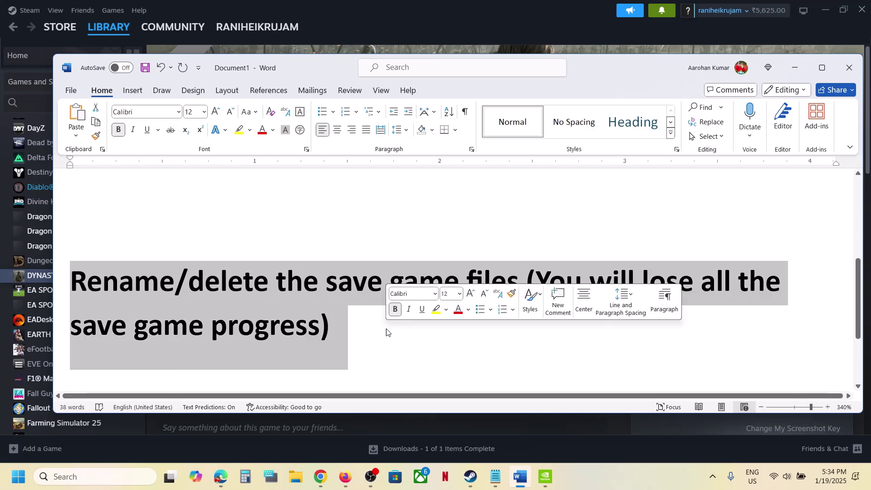
{"action": "left_click", "coordinate": [387, 332]}
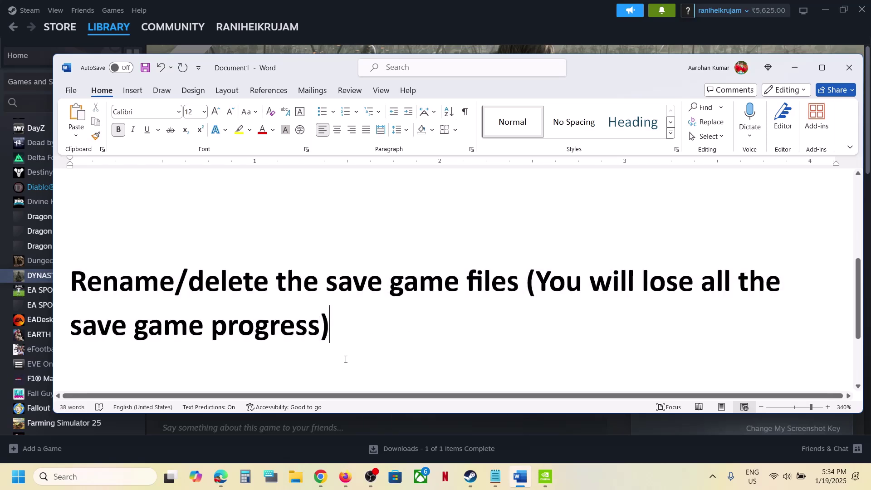
- In File Explorer, open the DYNASTY WARRIORS ORIGINS DEMO folder inside Documents > KoeiTecmo
{"action": "left_click", "coordinate": [300, 482]}
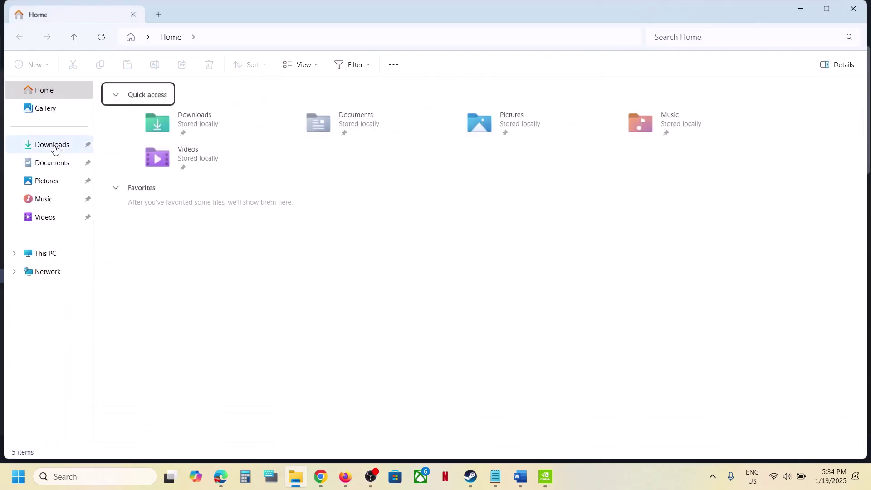
{"action": "left_click", "coordinate": [52, 162]}
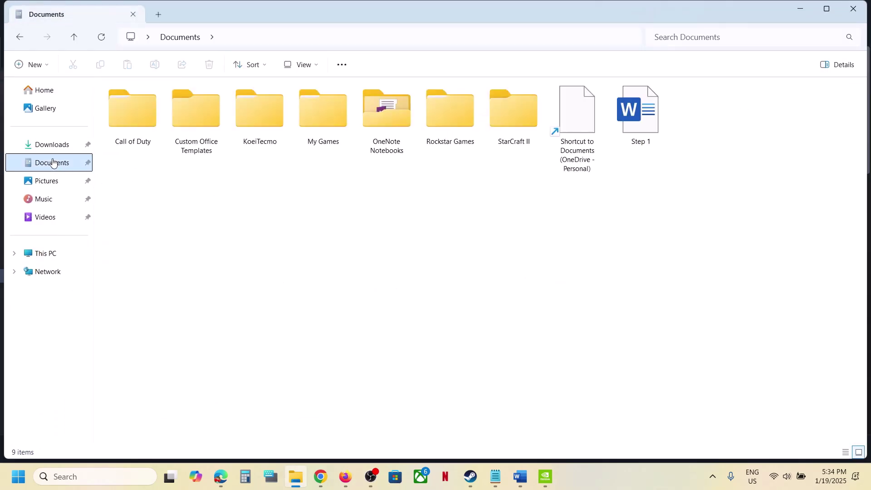
{"action": "left_click", "coordinate": [268, 128]}
{"action": "double_click", "coordinate": [269, 130]}
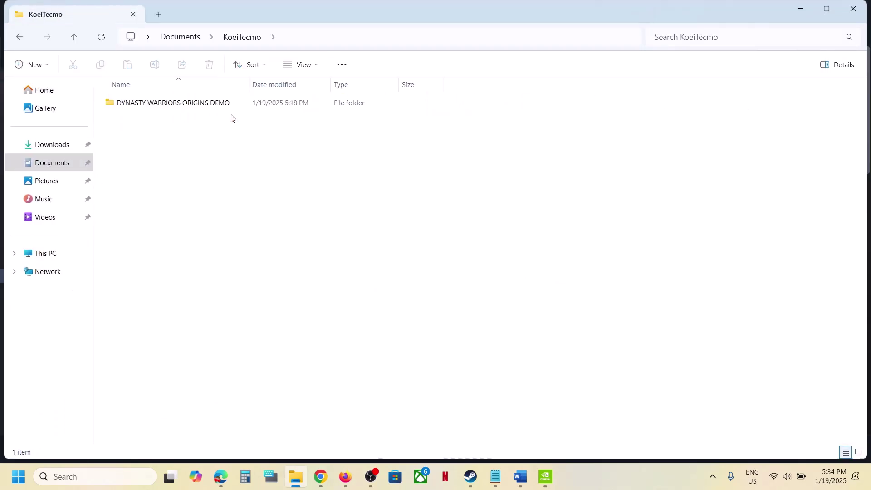
{"action": "left_click", "coordinate": [162, 105]}
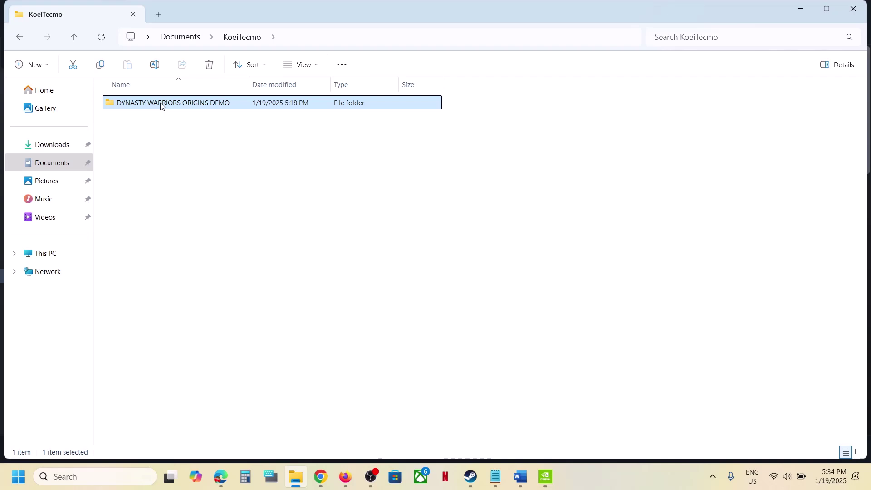
{"action": "double_click", "coordinate": [161, 105]}
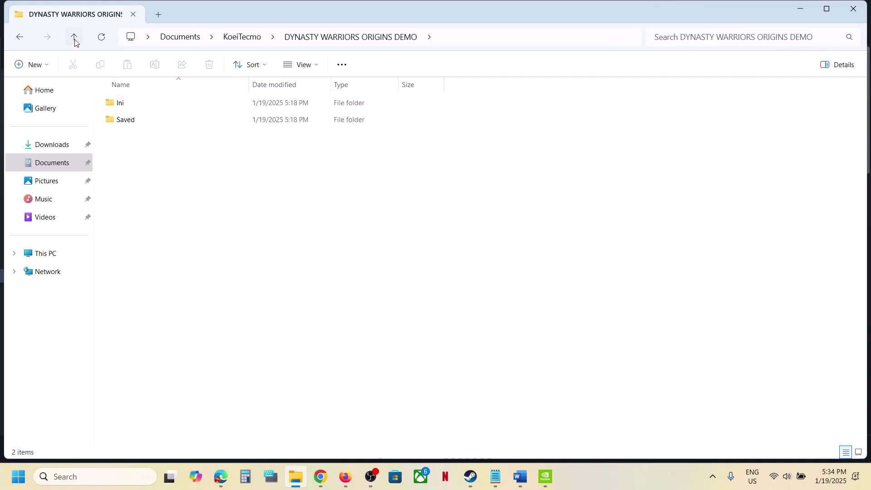
- Back up the DYNASTY WARRIORS ORIGINS DEMO folder by copying it from KoeiTecmo to the desktop
{"action": "left_click", "coordinate": [74, 38]}
{"action": "right_click", "coordinate": [157, 104]}
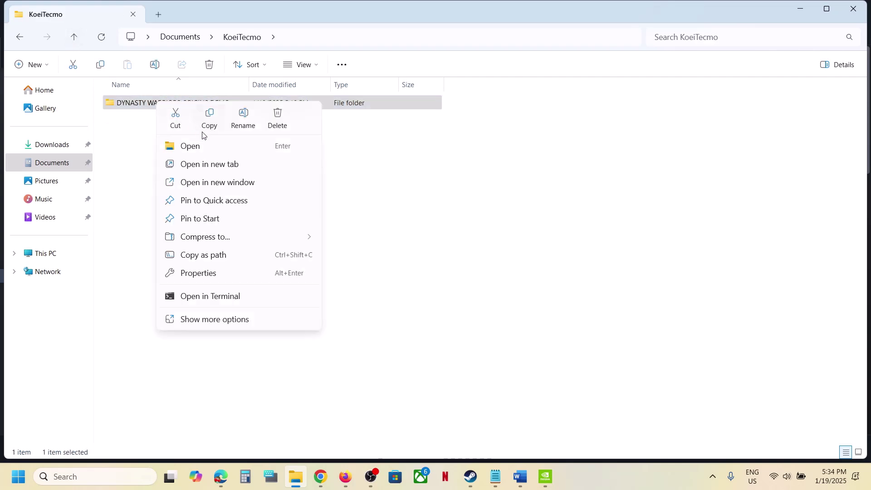
{"action": "left_click", "coordinate": [213, 115]}
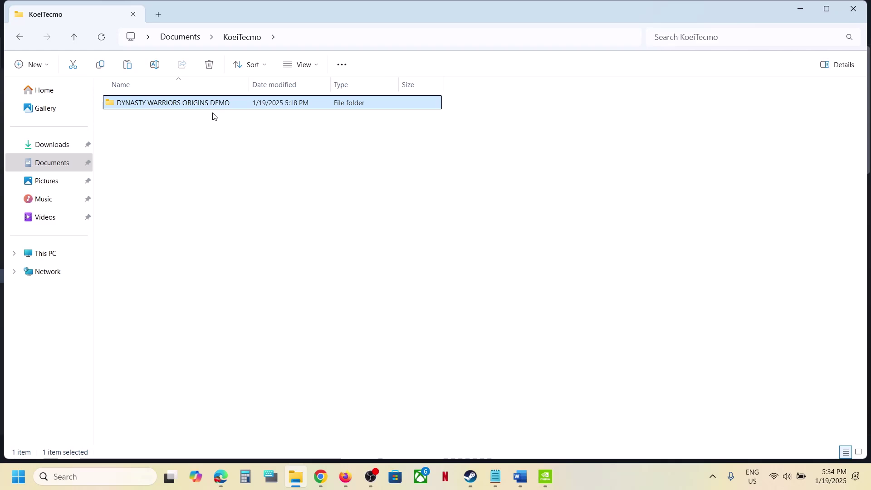
{"action": "key", "text": "super+d"}
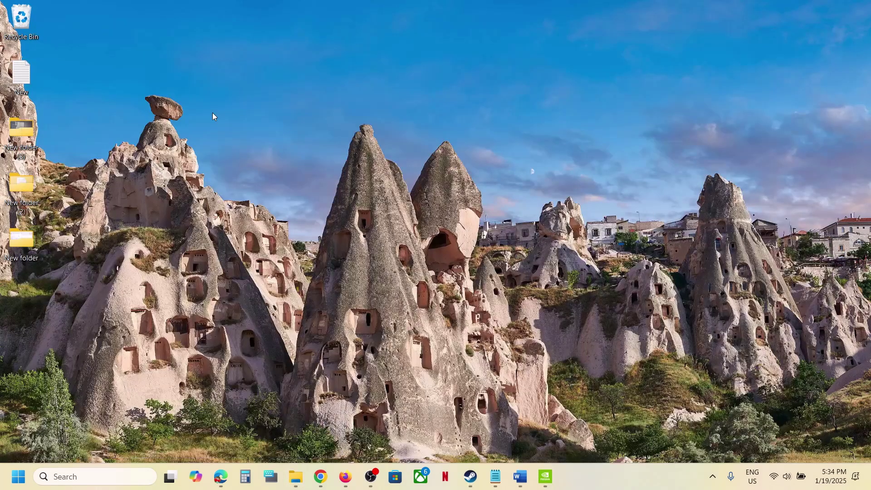
{"action": "key", "text": "ctrl+v"}
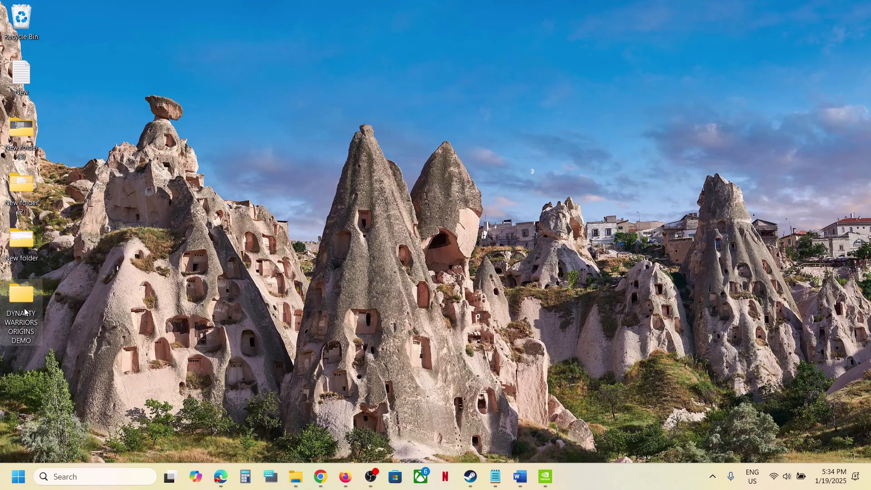
{"action": "key", "text": "F2"}
- Rename the original save folder in KoeiTecmo as DYNASTY WARRIORS ORIGINS DEMO.old
{"action": "left_click", "coordinate": [295, 477]}
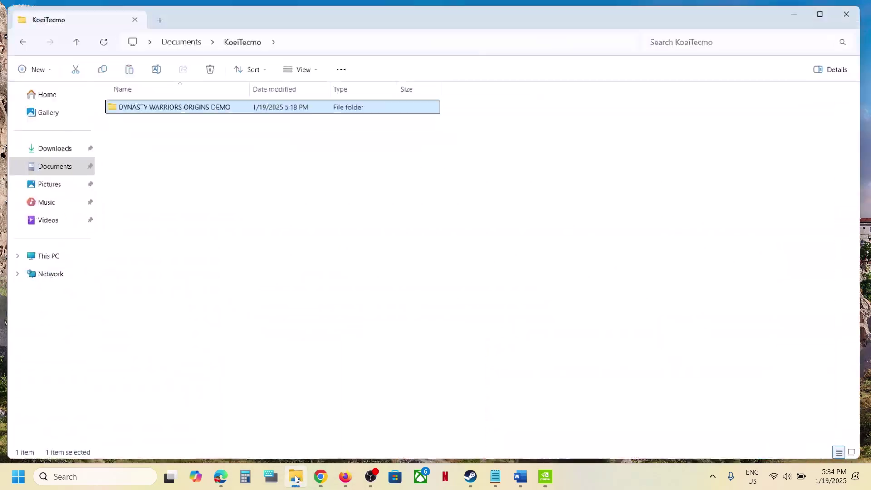
{"action": "right_click", "coordinate": [196, 104]}
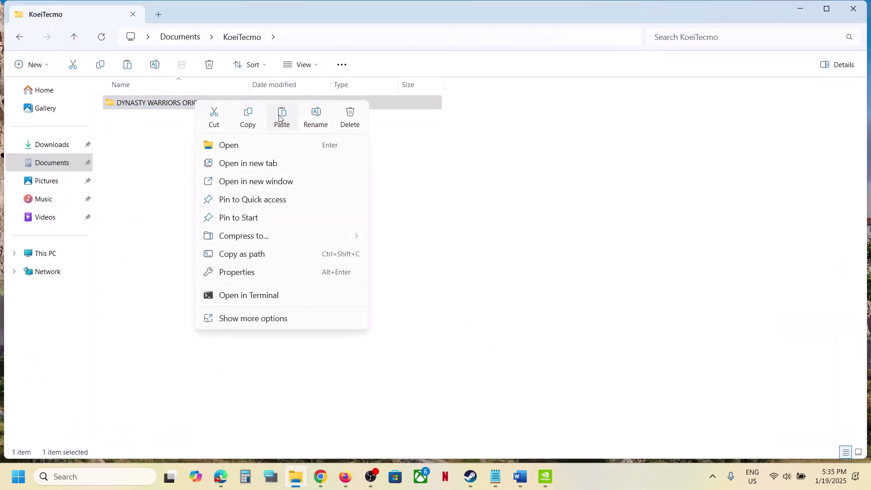
{"action": "left_click", "coordinate": [317, 117]}
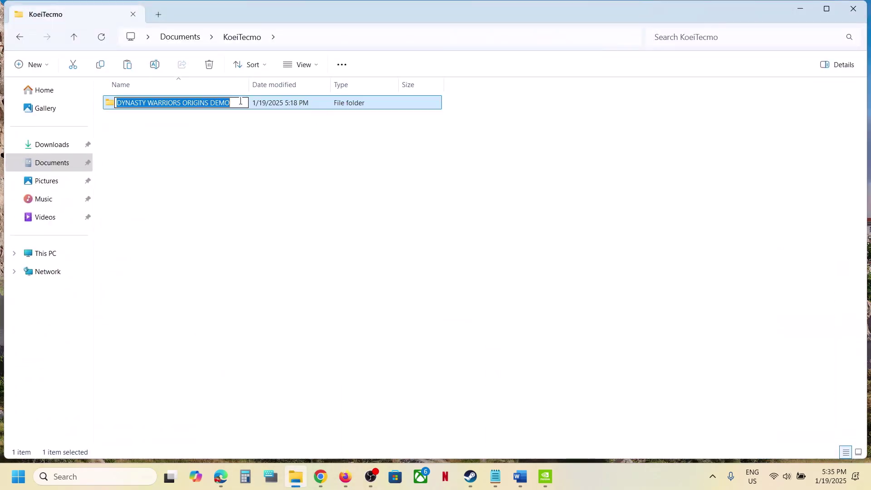
{"action": "left_click", "coordinate": [241, 101]}
{"action": "type", "text": ".old"}
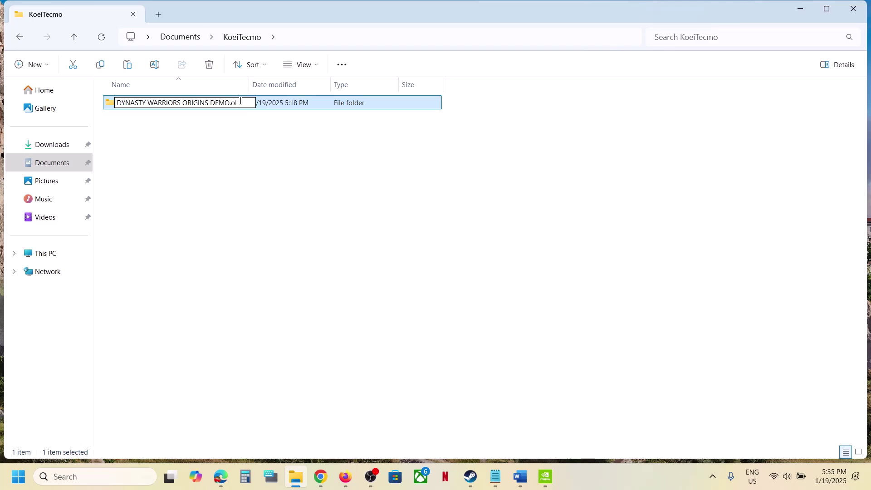
{"action": "left_click", "coordinate": [255, 175]}
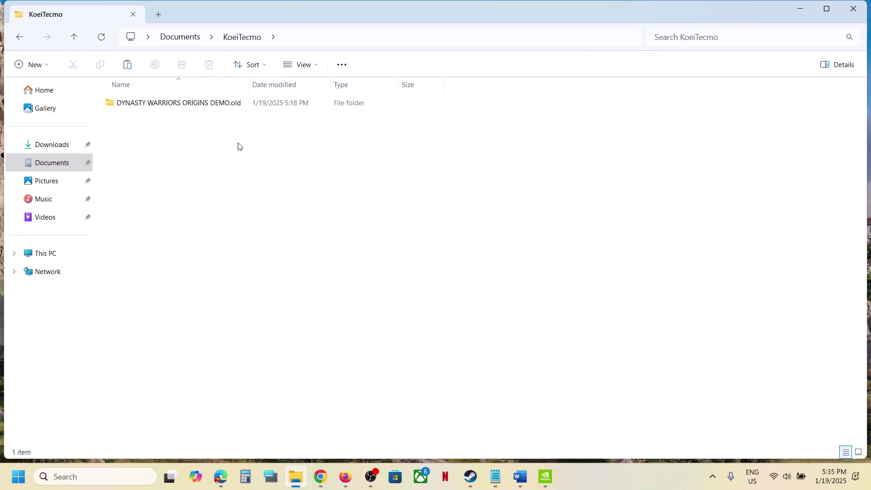
- Switch to the Word notes and read the instructions for trying -dx11, -d3d11 or -dx12 as a Steam launch option
{"action": "left_click", "coordinate": [525, 470]}
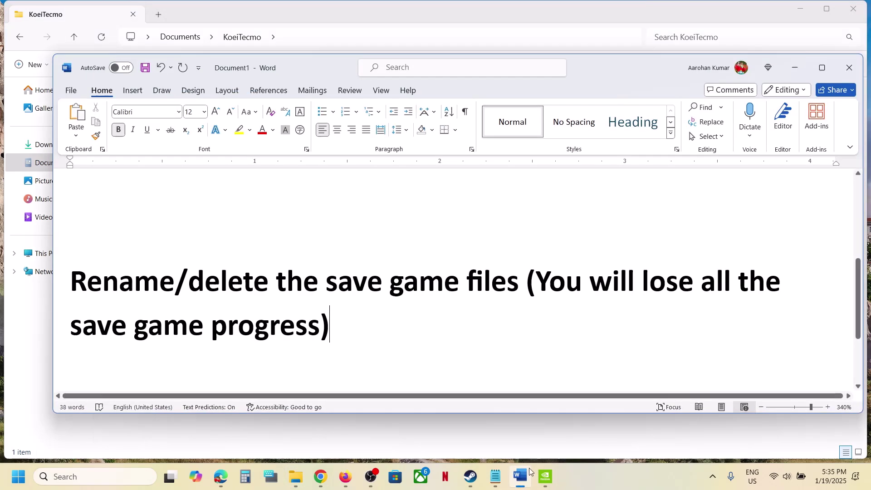
{"action": "double_click", "coordinate": [536, 278]}
{"action": "left_click_drag", "start_coordinate": [597, 299], "coordinate": [599, 312]}
{"action": "key", "text": "Right"}
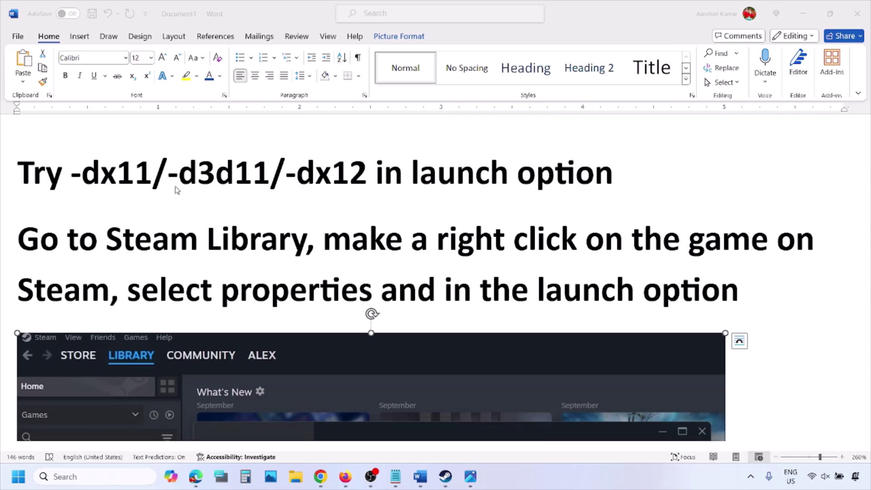
{"action": "scroll", "coordinate": [235, 268], "scroll_direction": "down", "scroll_amount": 5}
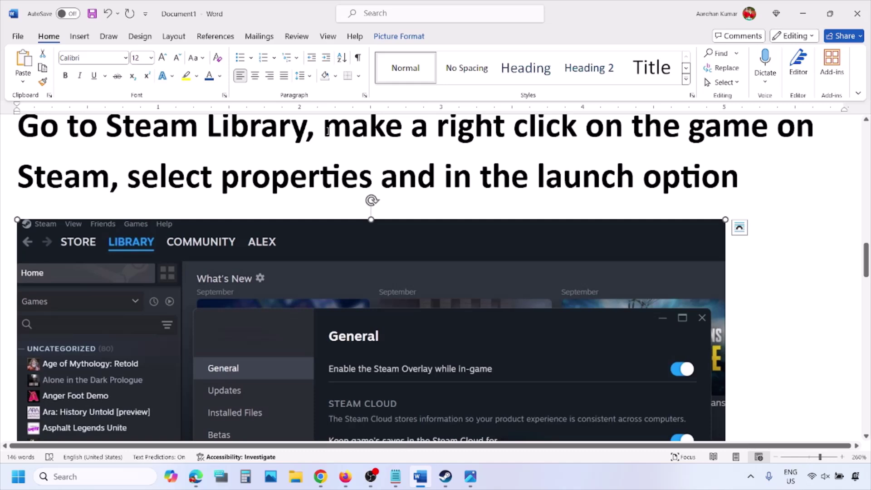
{"action": "left_click_drag", "start_coordinate": [327, 132], "coordinate": [776, 131]}
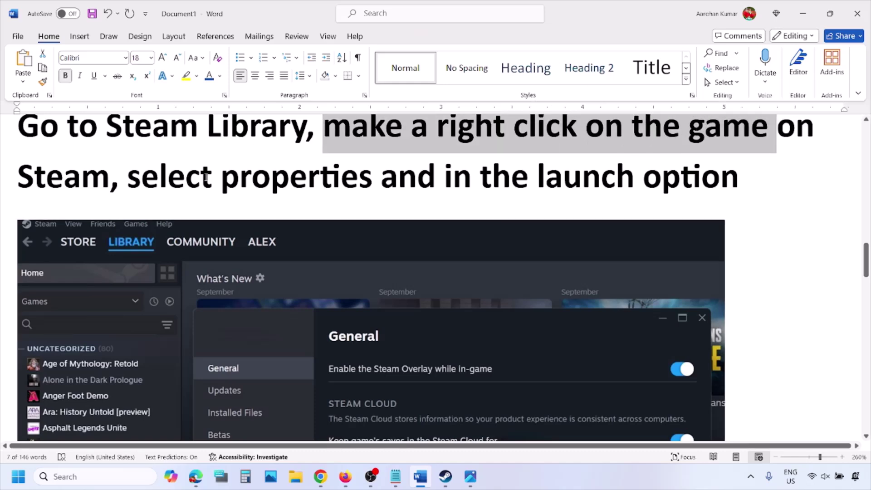
{"action": "left_click_drag", "start_coordinate": [214, 177], "coordinate": [377, 178]}
- Examine the example images in the document showing -dx11 and -d3d11 entered in a Steam game's launch options
{"action": "scroll", "coordinate": [375, 181], "scroll_direction": "down", "scroll_amount": 10}
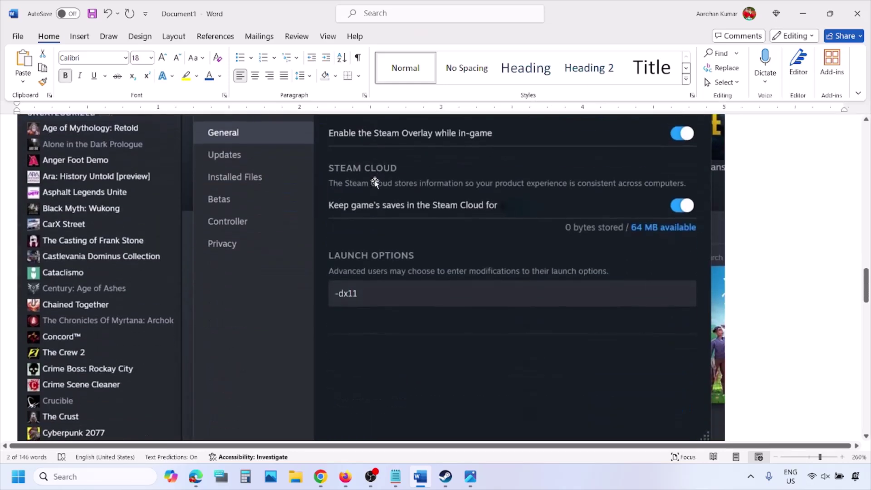
{"action": "scroll", "coordinate": [375, 181], "scroll_direction": "up", "scroll_amount": 1}
{"action": "right_click", "coordinate": [374, 182]}
{"action": "left_click", "coordinate": [340, 332]}
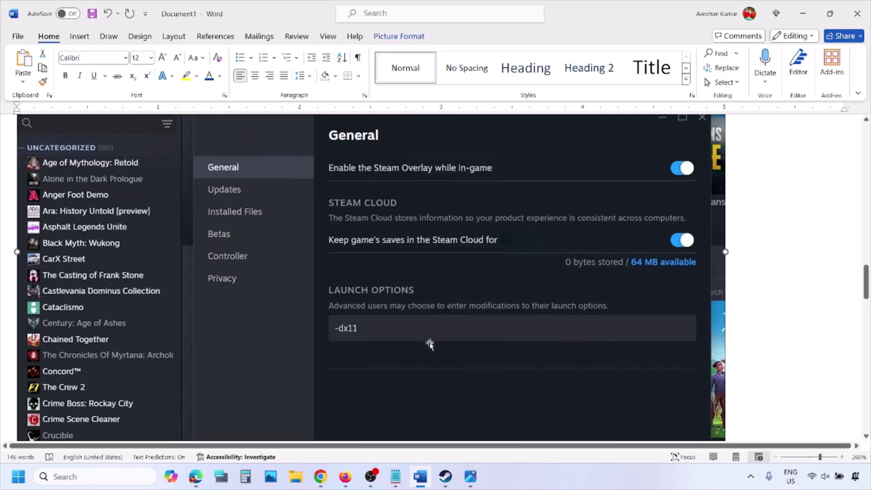
{"action": "scroll", "coordinate": [429, 344], "scroll_direction": "down", "scroll_amount": 15}
{"action": "scroll", "coordinate": [430, 343], "scroll_direction": "down", "scroll_amount": 9}
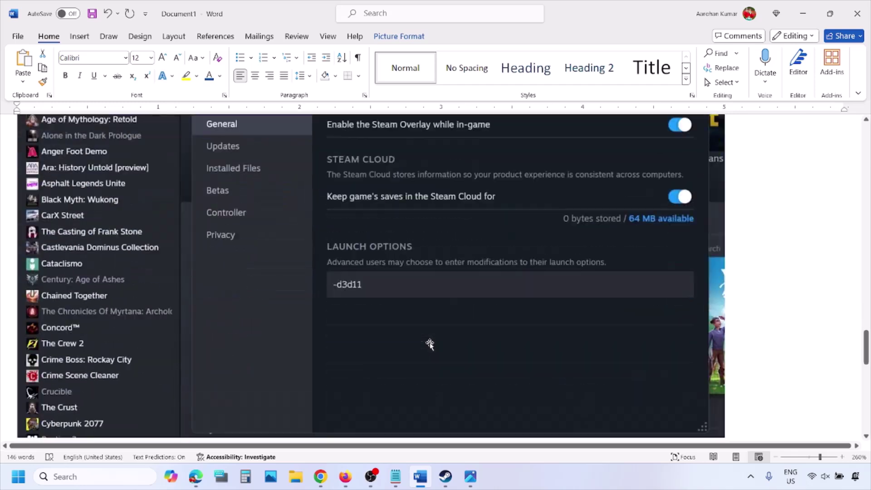
{"action": "scroll", "coordinate": [372, 267], "scroll_direction": "up", "scroll_amount": 1}
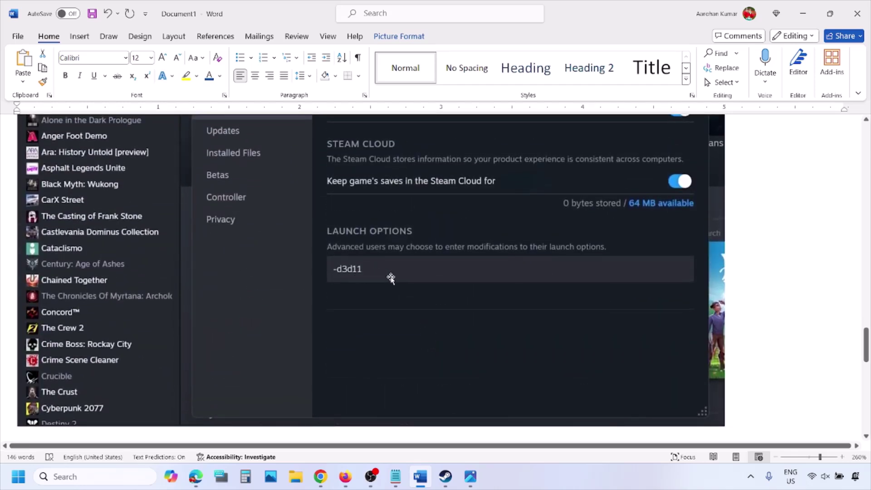
- Examine the document's example image of the -dx12 launch option and return to the Steam library
{"action": "scroll", "coordinate": [391, 278], "scroll_direction": "down", "scroll_amount": 10}
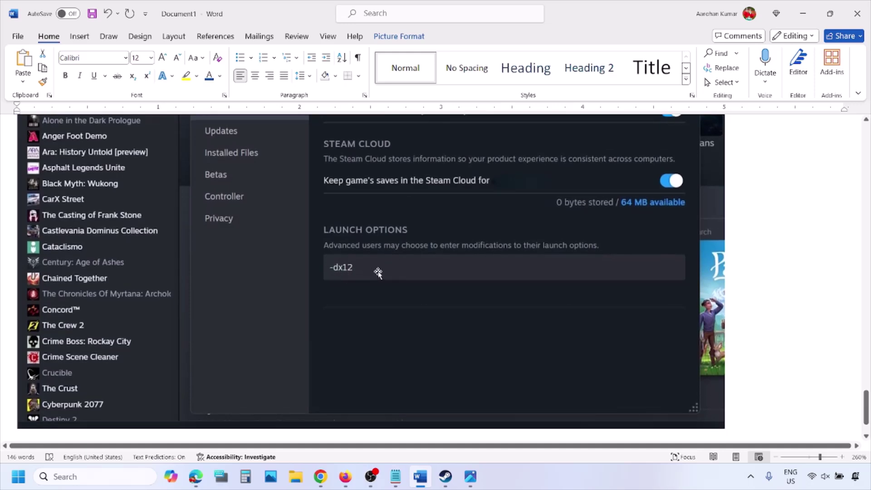
{"action": "left_click", "coordinate": [420, 476]}
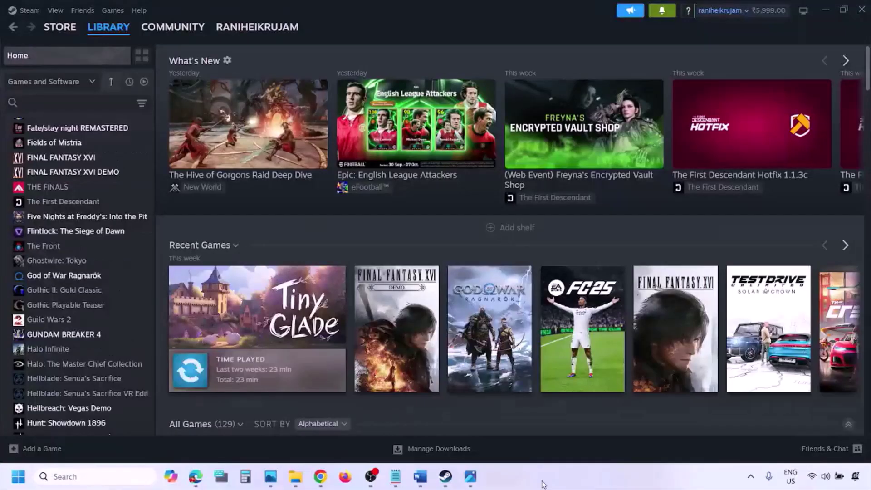
- Show the Windows Restart power option, and read step 2 of the Word notes on running the game as administrator and in compatibility mode
{"action": "left_click", "coordinate": [18, 476]}
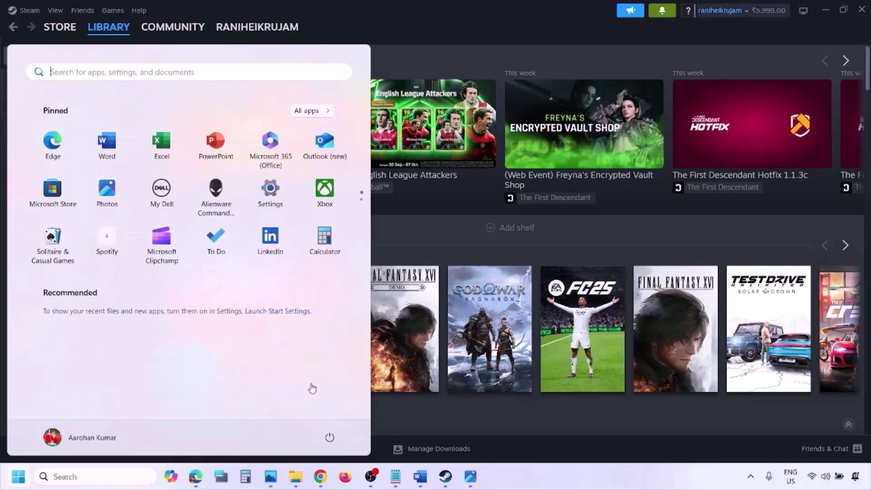
{"action": "left_click", "coordinate": [330, 437]}
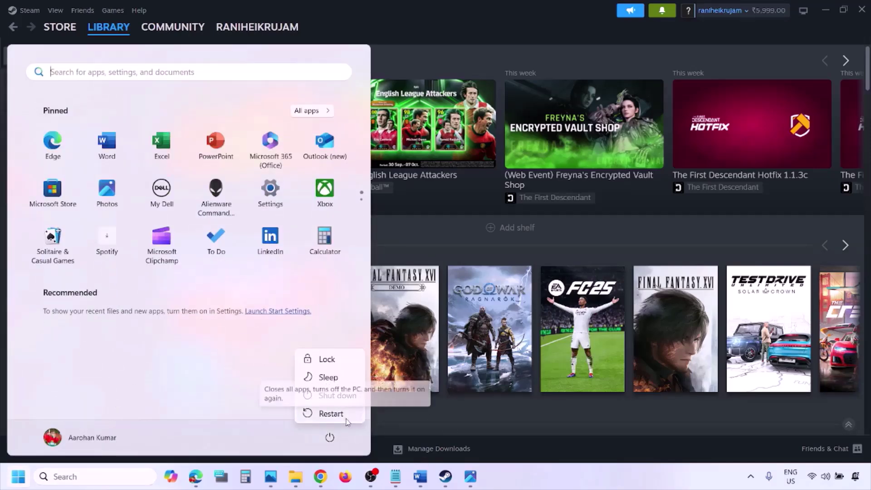
{"action": "left_click", "coordinate": [424, 485]}
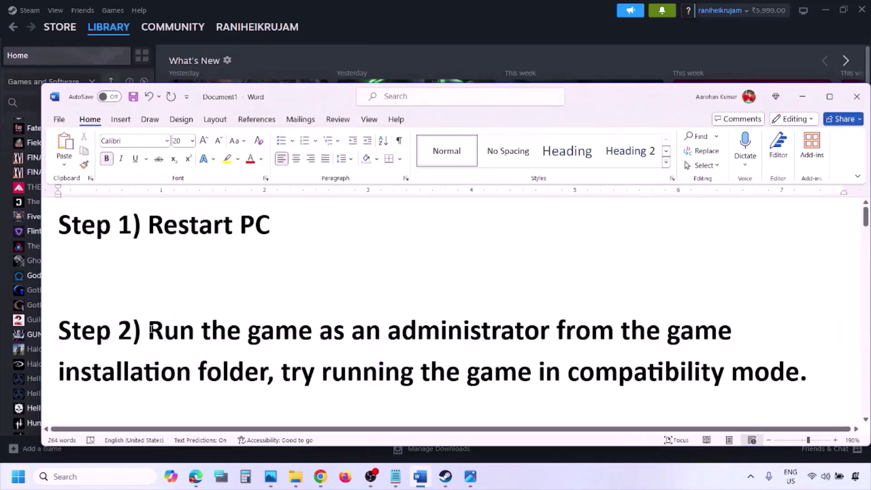
{"action": "left_click_drag", "start_coordinate": [151, 329], "coordinate": [248, 361]}
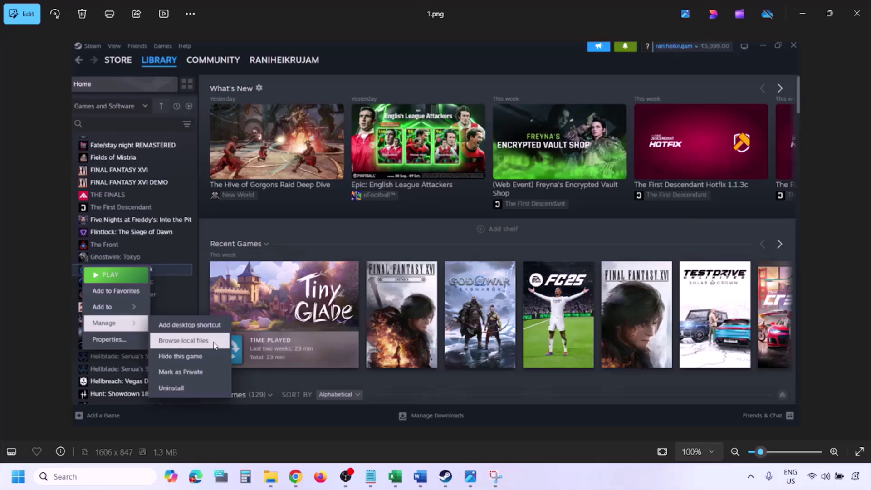
- Examine example images 1.png and 2.png for browsing a Steam game's local files and opening the executable's Properties
{"action": "scroll", "coordinate": [206, 339], "scroll_direction": "up", "scroll_amount": 2}
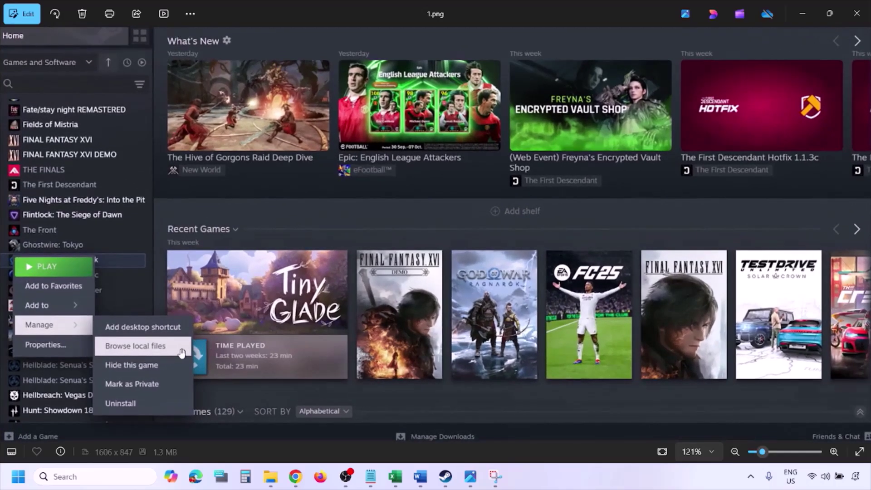
{"action": "scroll", "coordinate": [174, 350], "scroll_direction": "down", "scroll_amount": 2}
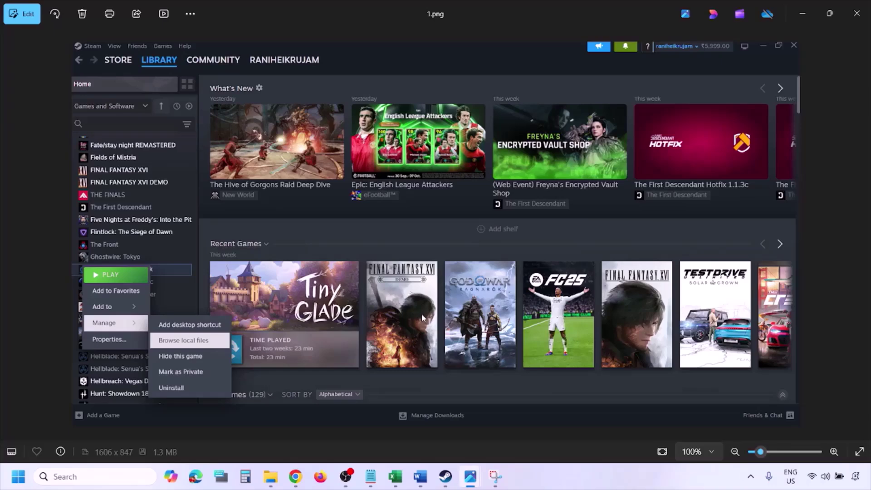
{"action": "key", "text": "Right"}
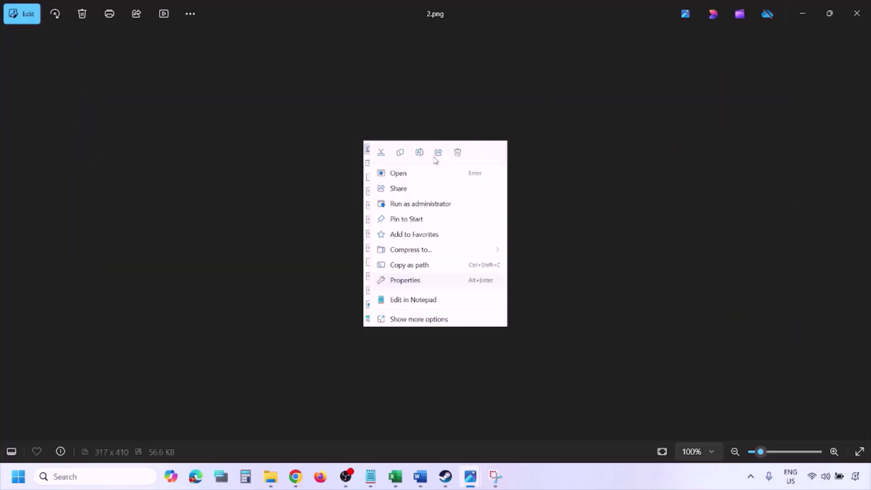
{"action": "scroll", "coordinate": [427, 269], "scroll_direction": "up", "scroll_amount": 4}
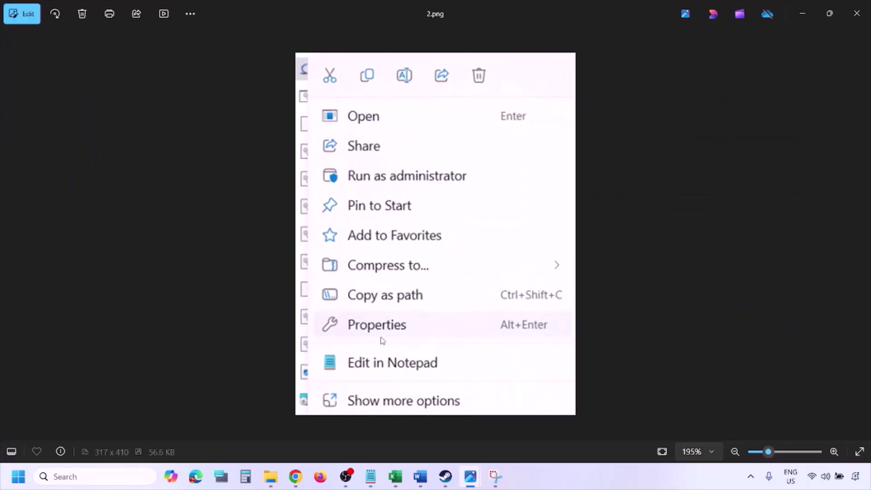
{"action": "scroll", "coordinate": [401, 335], "scroll_direction": "down", "scroll_amount": 4}
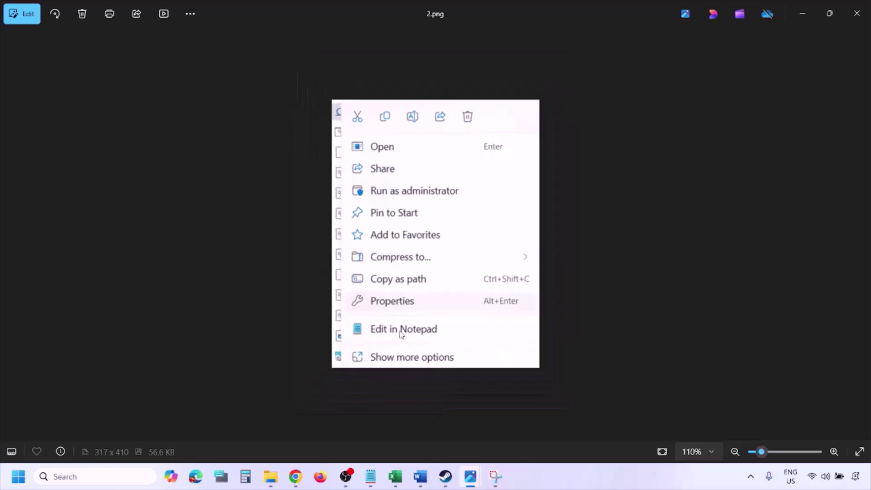
- Examine example image 3.png for running the game executable as an administrator through its Compatibility settings
{"action": "key", "text": "Right"}
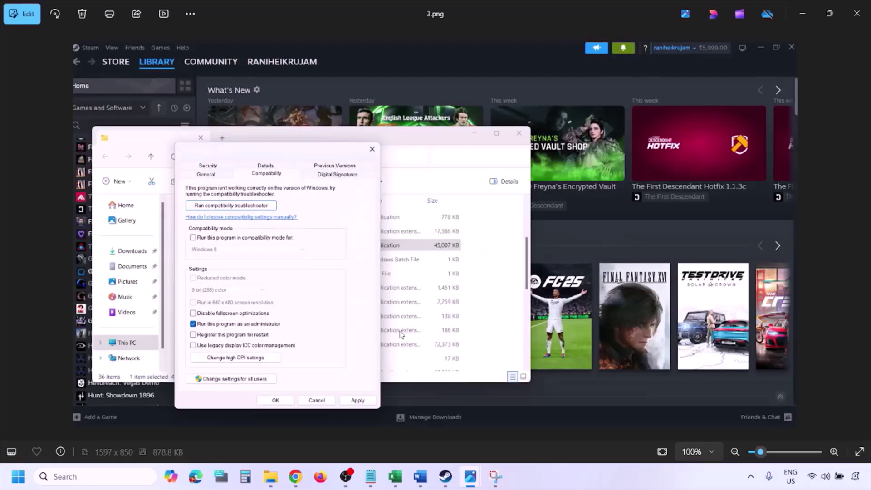
{"action": "scroll", "coordinate": [259, 256], "scroll_direction": "up", "scroll_amount": 2}
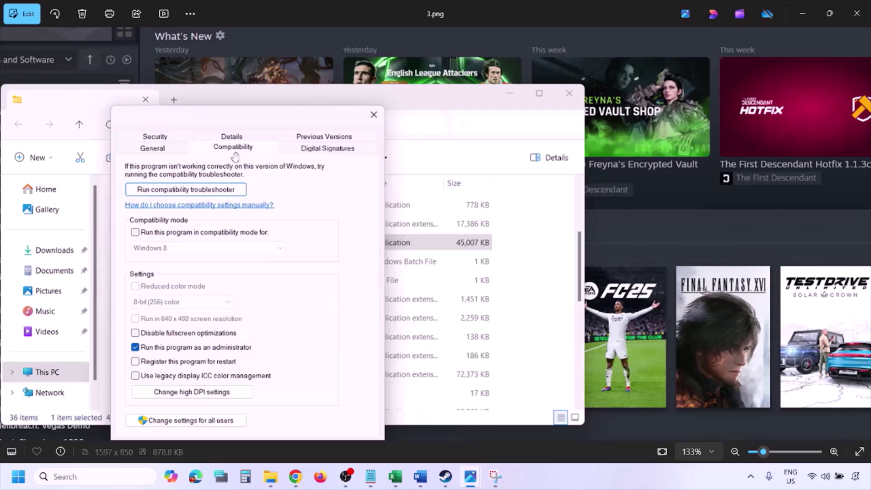
{"action": "left_click_drag", "start_coordinate": [193, 340], "coordinate": [193, 299]}
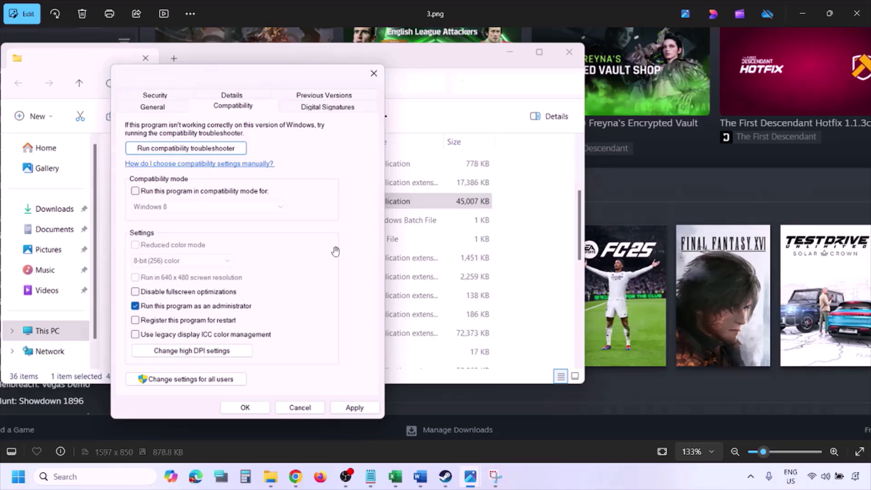
{"action": "scroll", "coordinate": [336, 251], "scroll_direction": "down", "scroll_amount": 3}
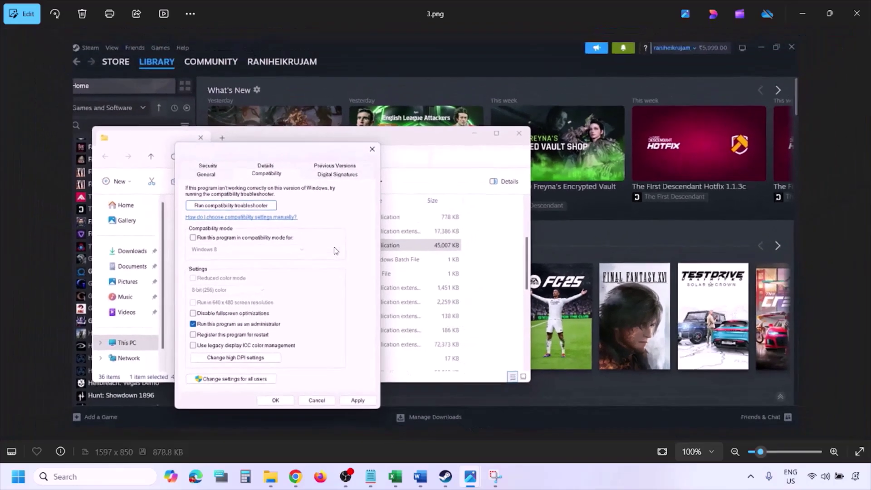
- Examine example image 4.png for the settings that run the program in compatibility mode for Windows 8
{"action": "key", "text": "Right"}
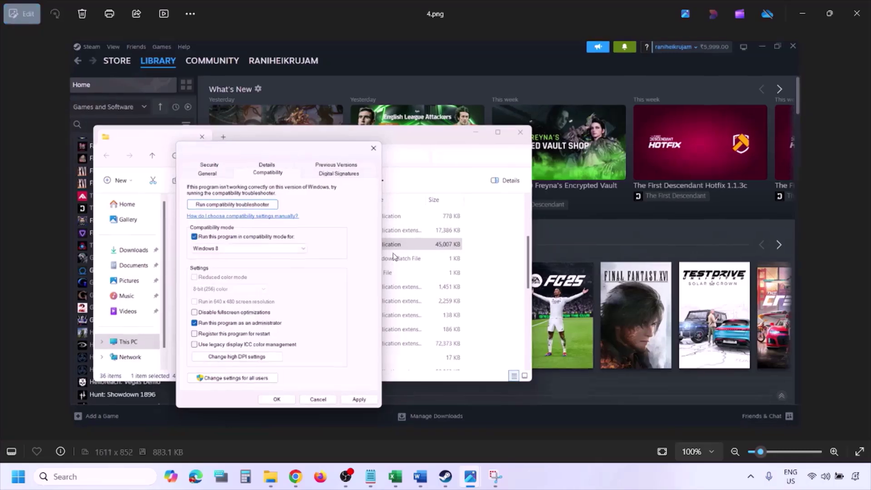
{"action": "scroll", "coordinate": [394, 257], "scroll_direction": "up", "scroll_amount": 2}
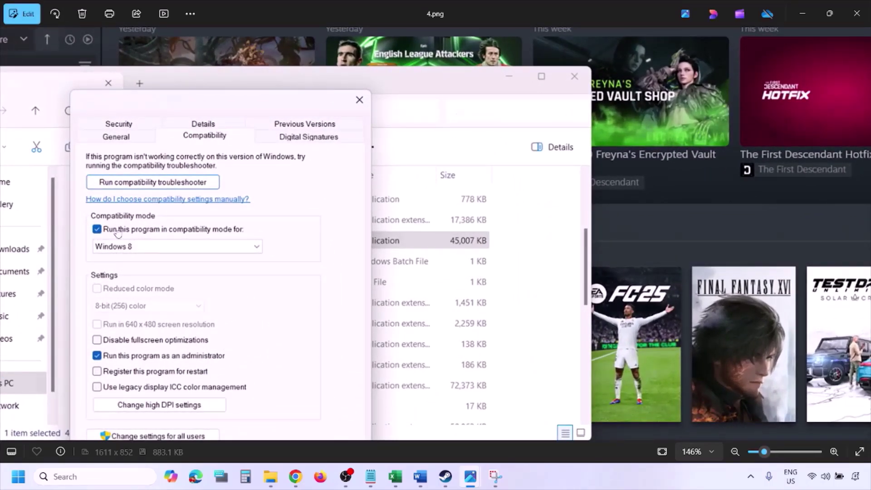
{"action": "left_click_drag", "start_coordinate": [117, 240], "coordinate": [130, 213]}
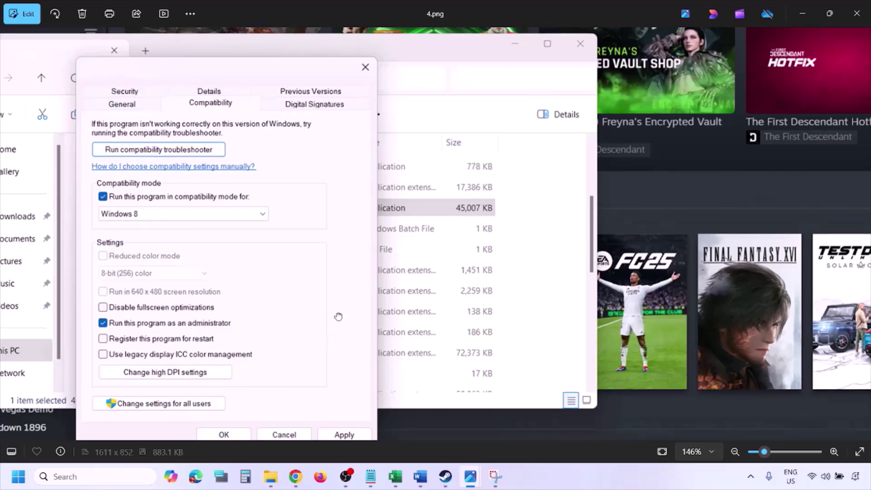
{"action": "left_click_drag", "start_coordinate": [339, 316], "coordinate": [344, 290]}
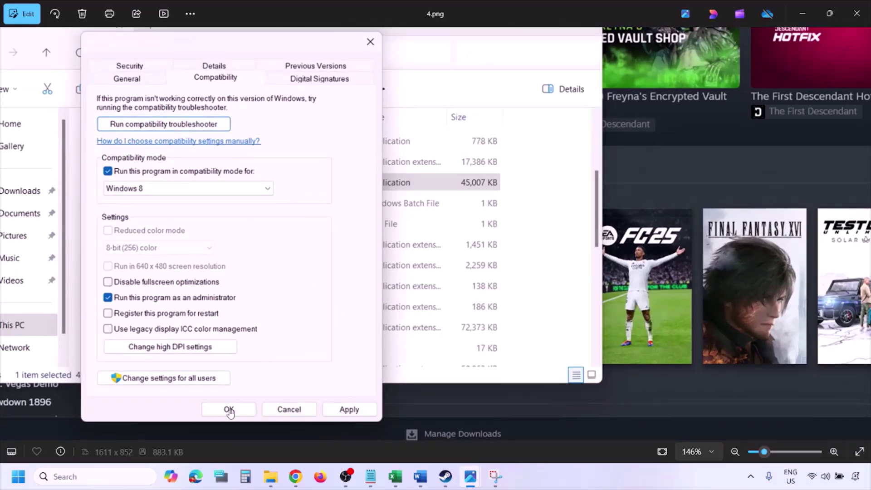
{"action": "scroll", "coordinate": [465, 322], "scroll_direction": "down", "scroll_amount": 3}
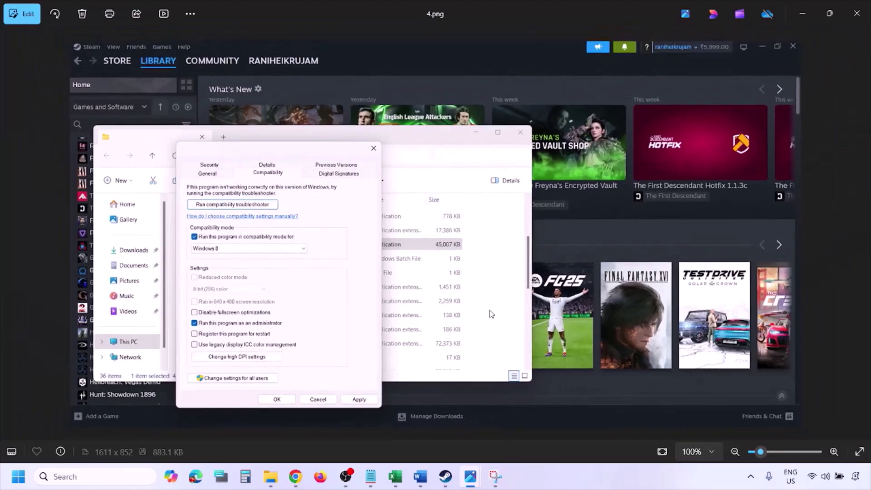
- Examine example image 5.png for choosing Windows 7 as the compatibility mode
{"action": "key", "text": "Right"}
{"action": "scroll", "coordinate": [281, 270], "scroll_direction": "up", "scroll_amount": 3}
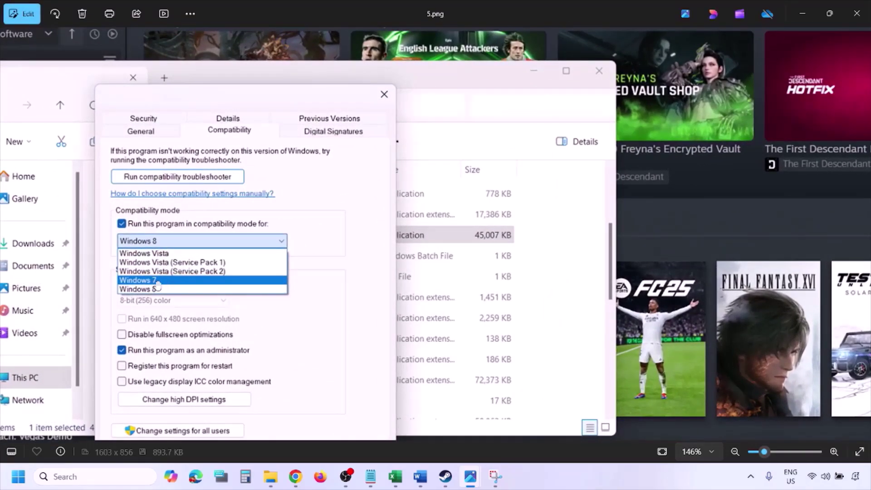
{"action": "scroll", "coordinate": [164, 285], "scroll_direction": "down", "scroll_amount": 3}
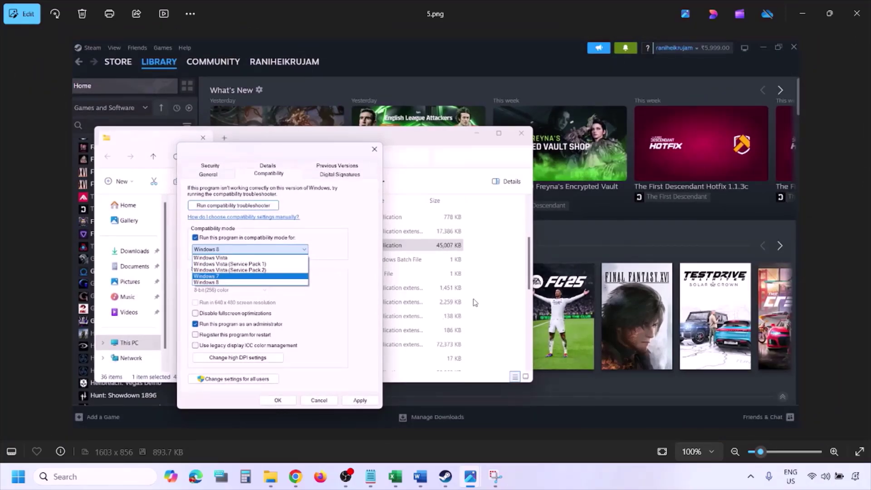
- Examine example image 6.png for combining Windows 7 compatibility mode with Disable fullscreen optimizations and running as an administrator
{"action": "key", "text": "Right"}
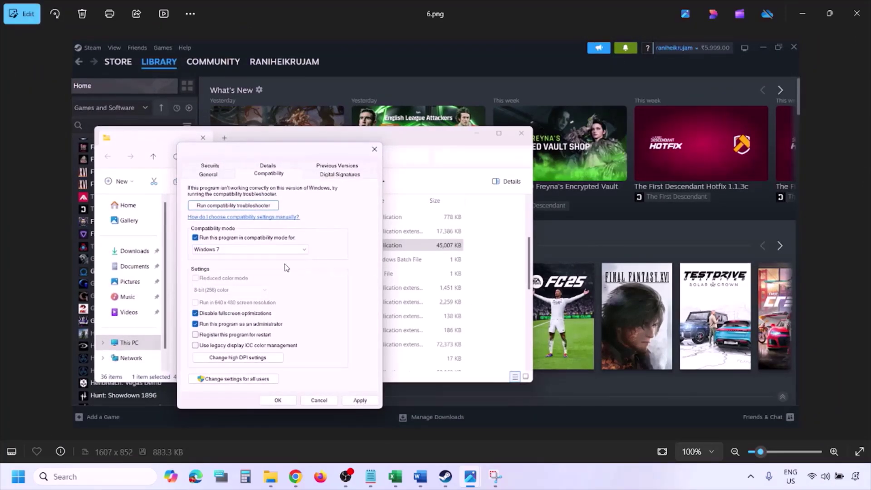
{"action": "scroll", "coordinate": [284, 268], "scroll_direction": "up", "scroll_amount": 3}
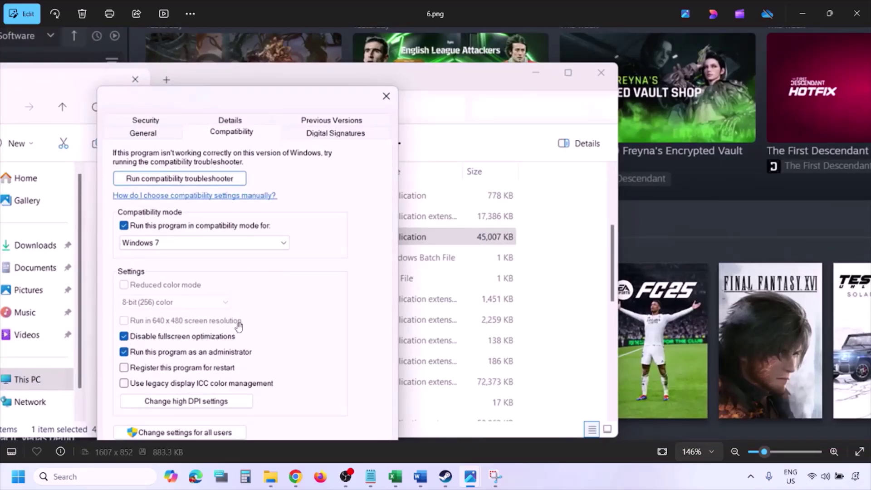
{"action": "left_click_drag", "start_coordinate": [246, 326], "coordinate": [287, 234]}
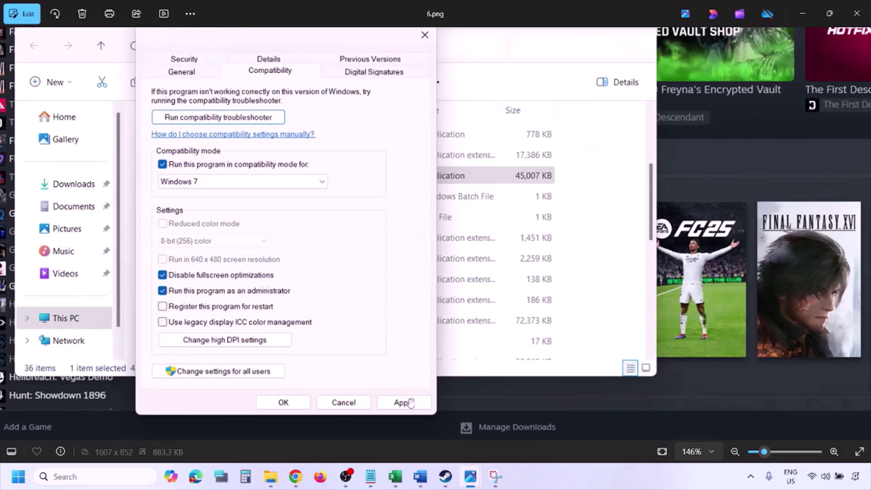
{"action": "scroll", "coordinate": [303, 402], "scroll_direction": "down", "scroll_amount": 3}
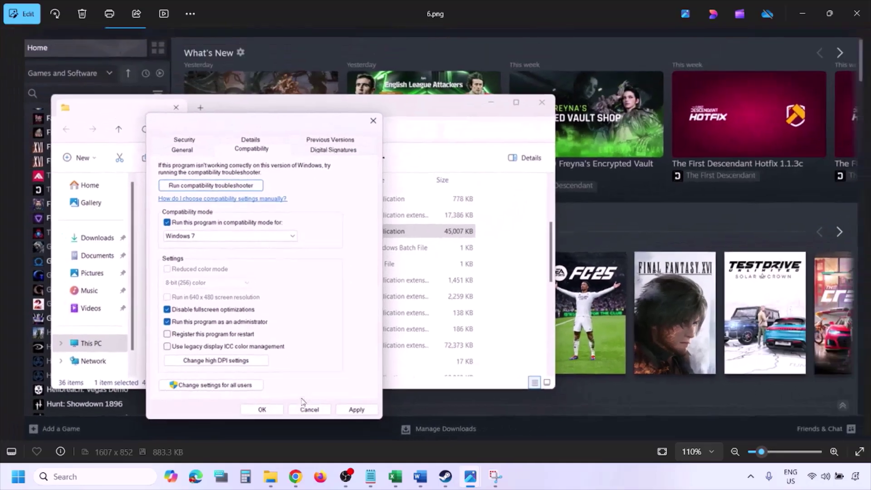
{"action": "scroll", "coordinate": [241, 313], "scroll_direction": "up", "scroll_amount": 4}
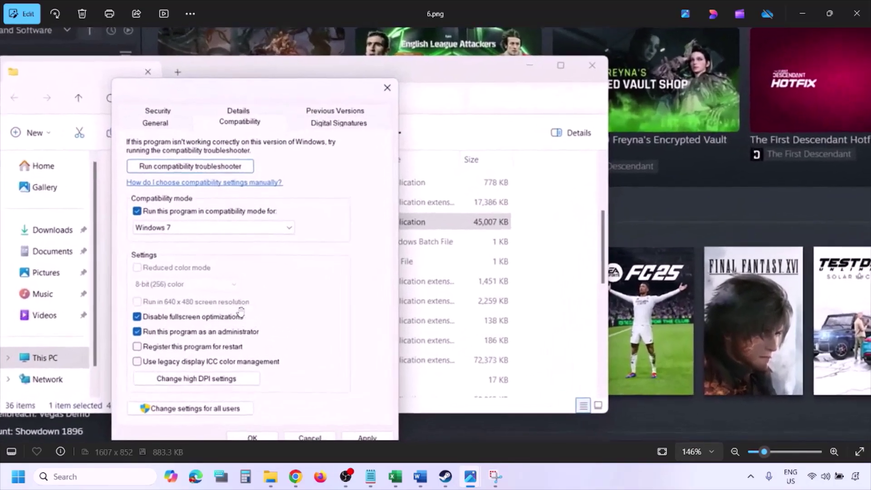
{"action": "left_click_drag", "start_coordinate": [171, 300], "coordinate": [216, 291]}
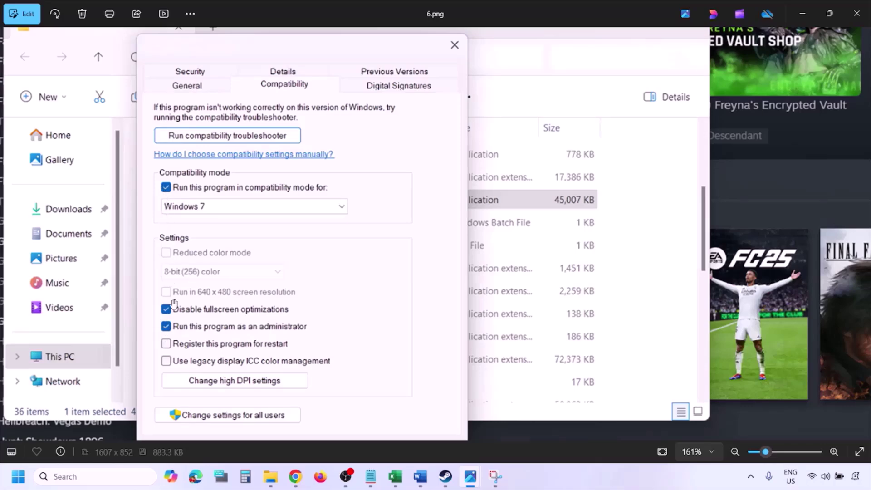
{"action": "scroll", "coordinate": [246, 267], "scroll_direction": "down", "scroll_amount": 6}
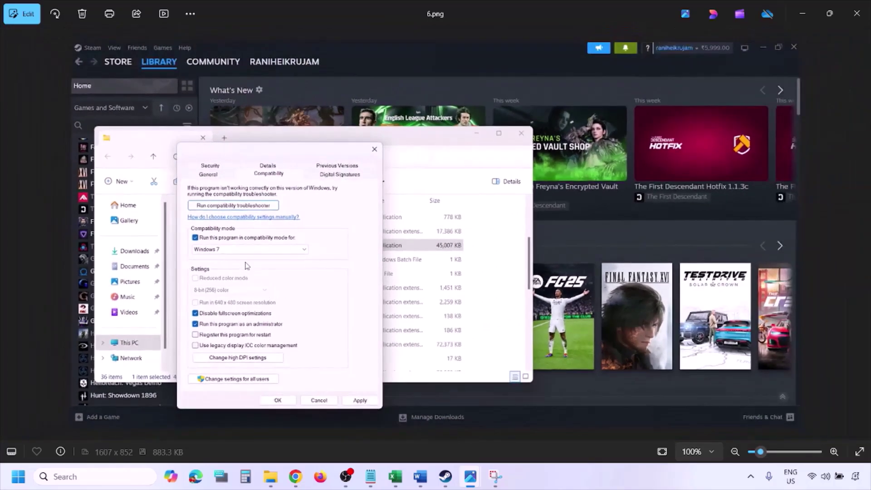
- Examine example image 7.png for clearing the compatibility mode, fullscreen optimizations and administrator options
{"action": "key", "text": "Right"}
{"action": "scroll", "coordinate": [246, 261], "scroll_direction": "up", "scroll_amount": 5}
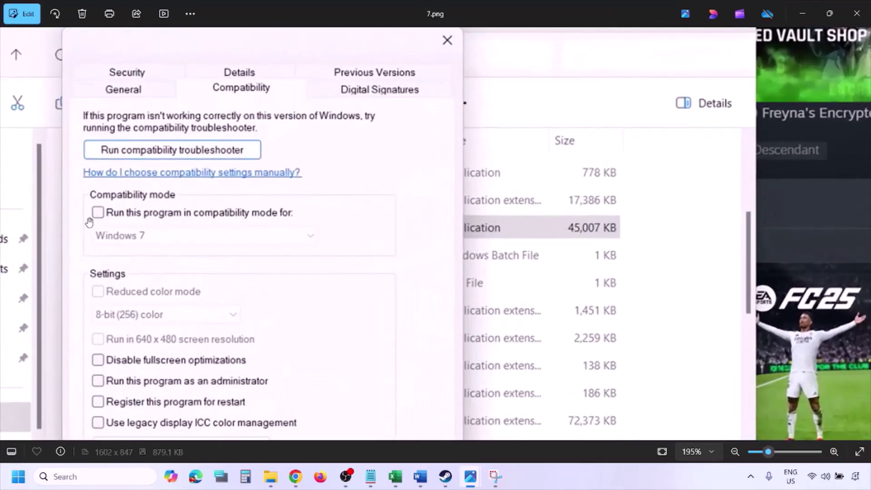
{"action": "scroll", "coordinate": [140, 294], "scroll_direction": "down", "scroll_amount": 1}
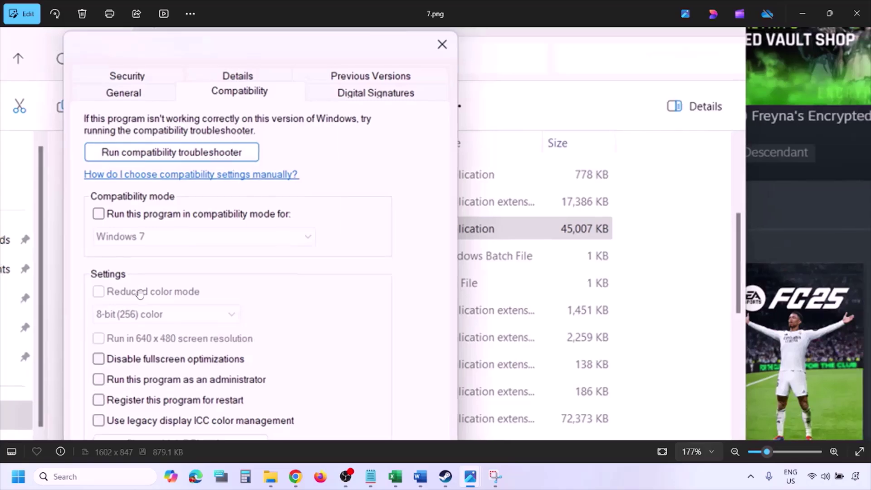
{"action": "scroll", "coordinate": [140, 294], "scroll_direction": "down", "scroll_amount": 4}
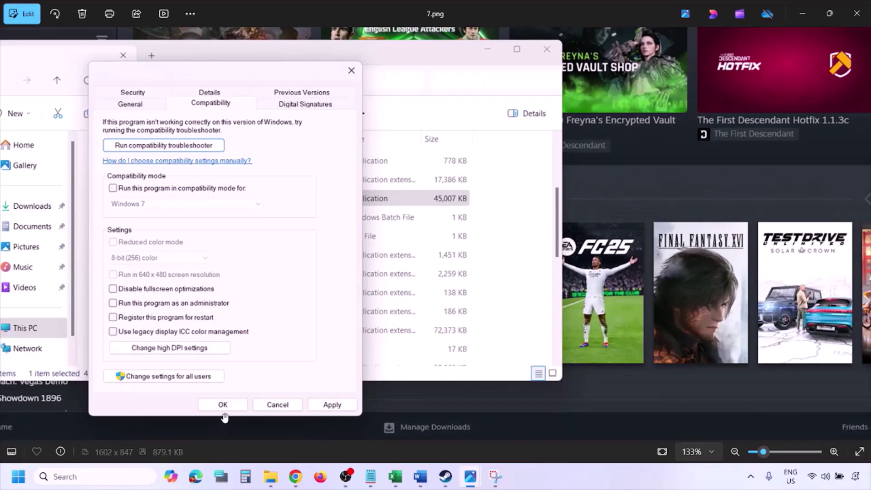
- Return to the Word notes, continue past step 2, and examine example image 0.png for opening a Steam game's Properties
{"action": "left_click", "coordinate": [543, 482]}
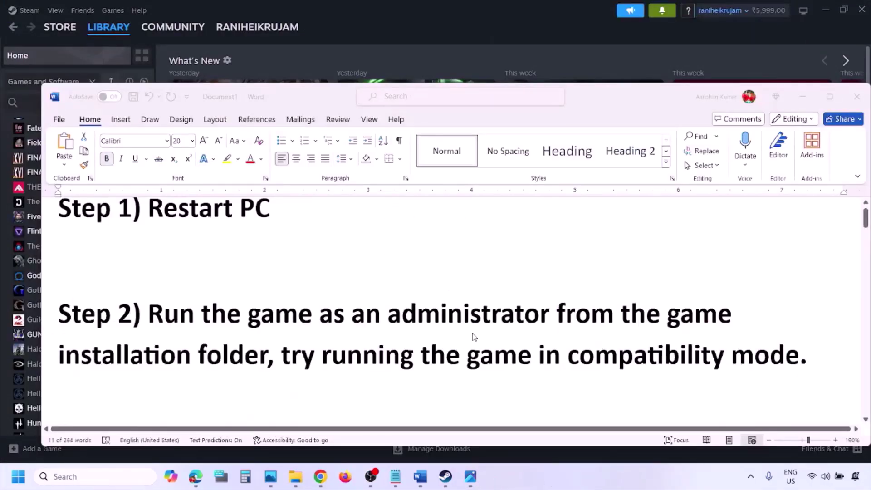
{"action": "scroll", "coordinate": [473, 336], "scroll_direction": "down", "scroll_amount": 3}
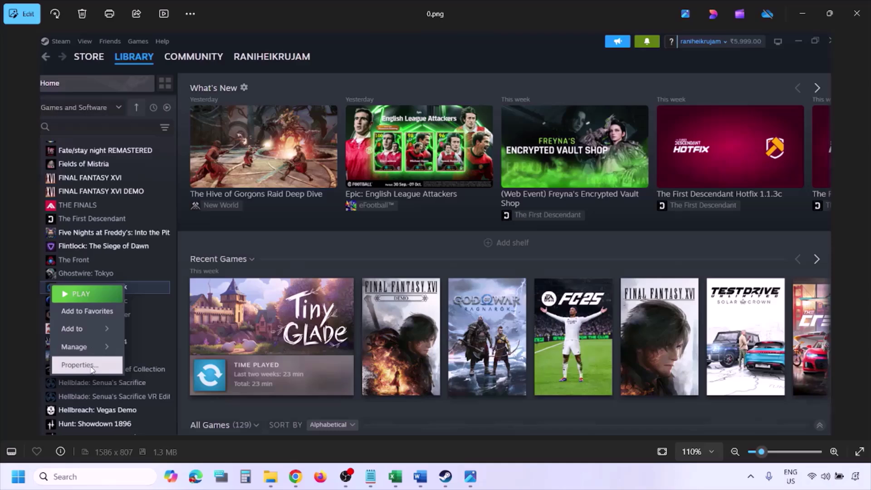
{"action": "scroll", "coordinate": [313, 285], "scroll_direction": "down", "scroll_amount": 1}
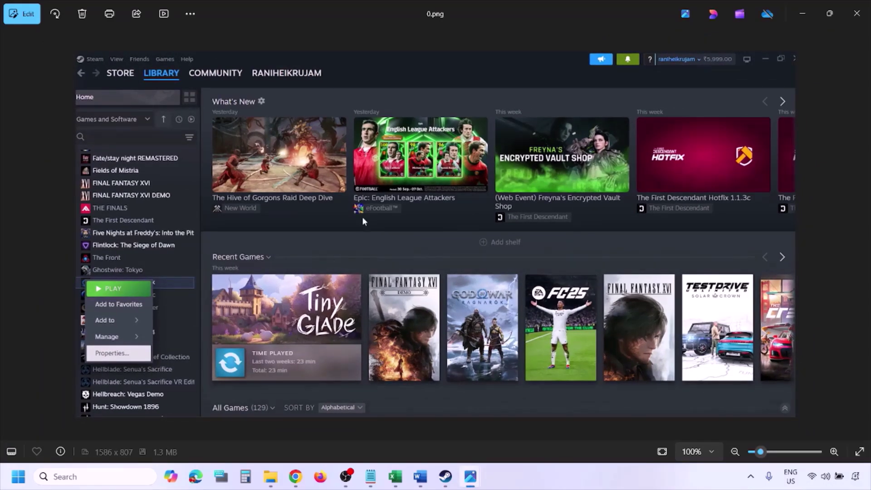
- Examine the example image for verifying the integrity of game files, and return to the Word notes at step 4
{"action": "key", "text": "Right"}
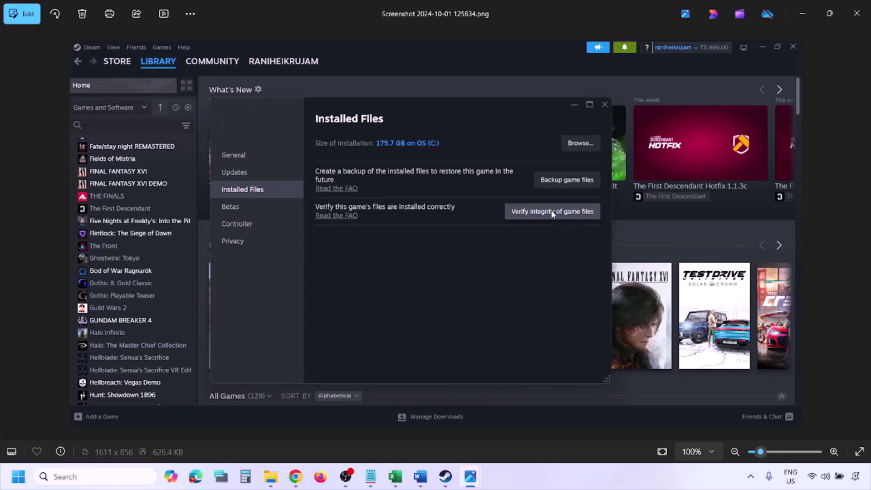
{"action": "left_click", "coordinate": [567, 482]}
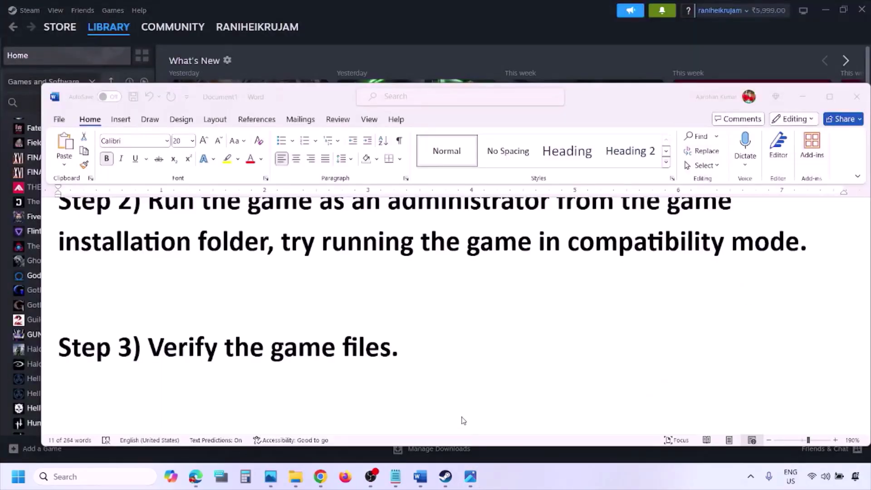
{"action": "scroll", "coordinate": [463, 421], "scroll_direction": "down", "scroll_amount": 3}
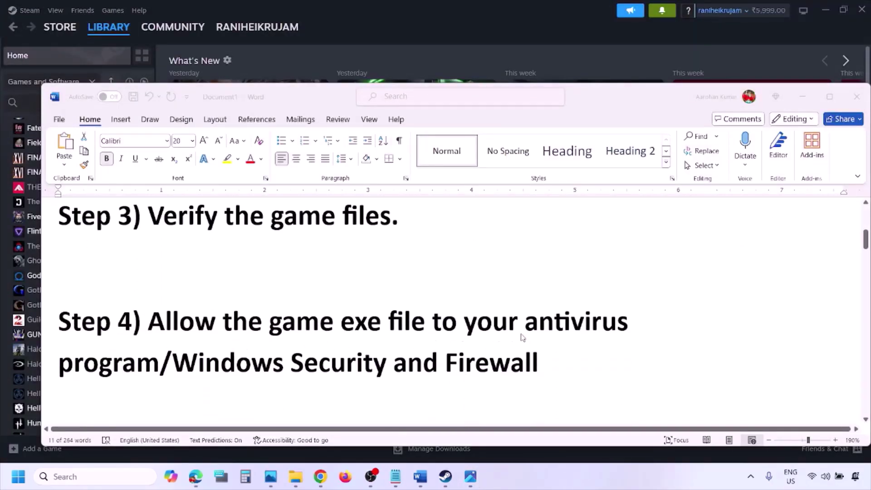
- Highlight the words "Windows Security" in step 4 of the notes, and put the document away
{"action": "left_click", "coordinate": [159, 361]}
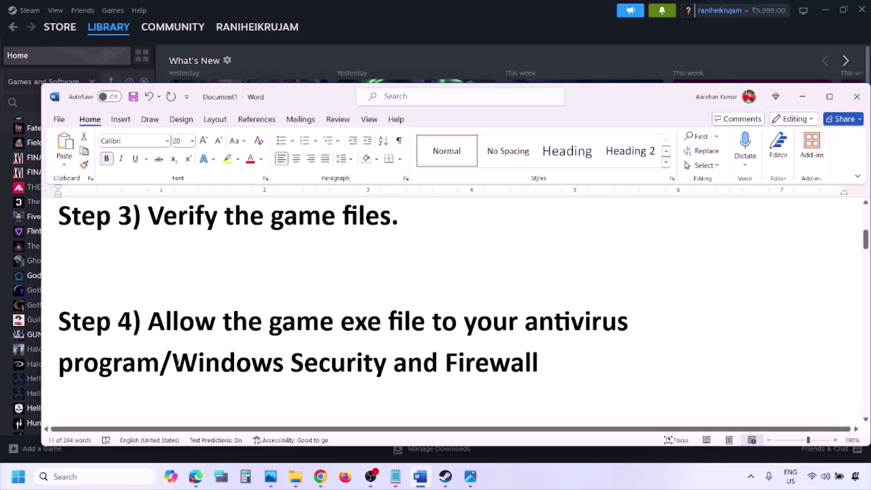
{"action": "left_click_drag", "start_coordinate": [181, 362], "coordinate": [391, 363]}
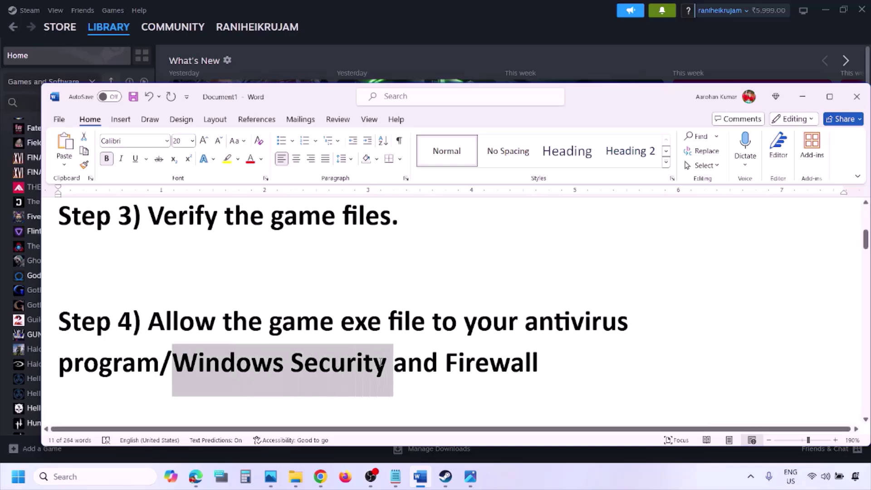
{"action": "left_click", "coordinate": [578, 486]}
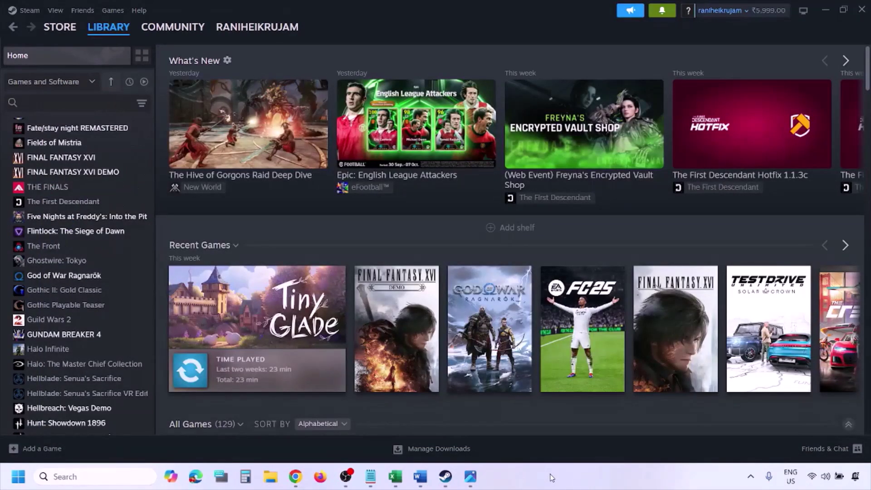
- Open Windows Security's Ransomware protection and show the apps allowed through Controlled folder access
{"action": "key", "text": "super+i"}
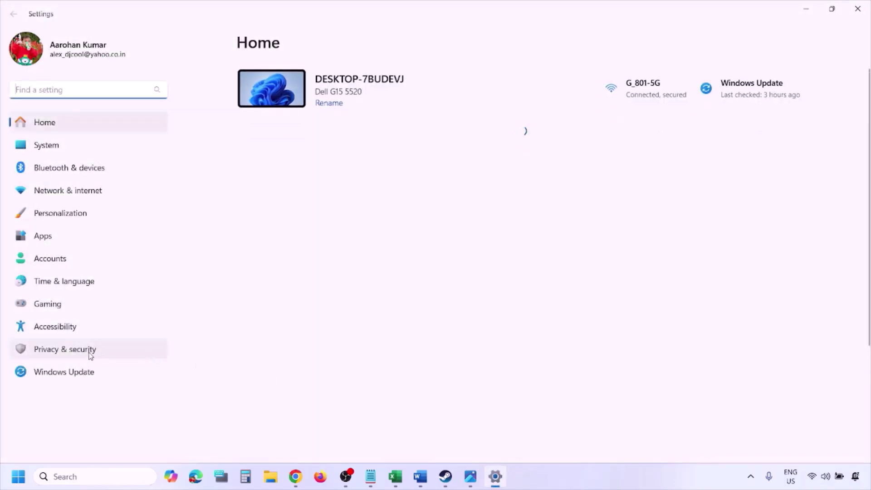
{"action": "left_click", "coordinate": [90, 354]}
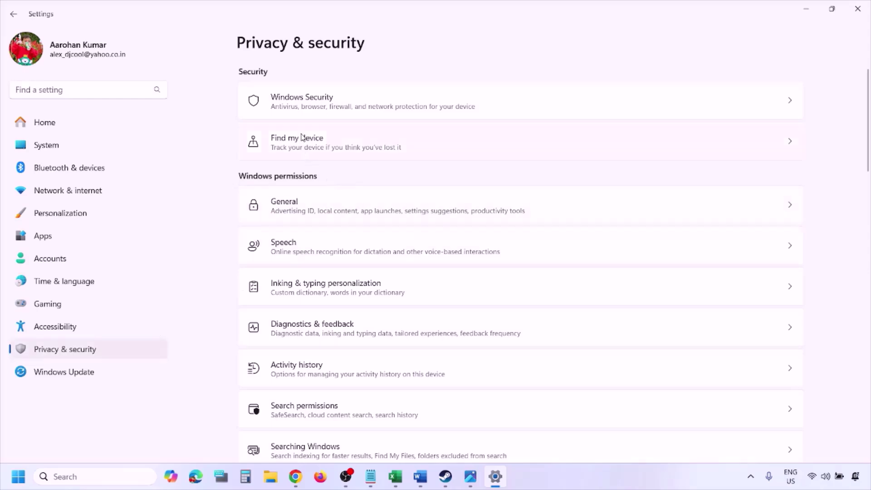
{"action": "left_click", "coordinate": [314, 108]}
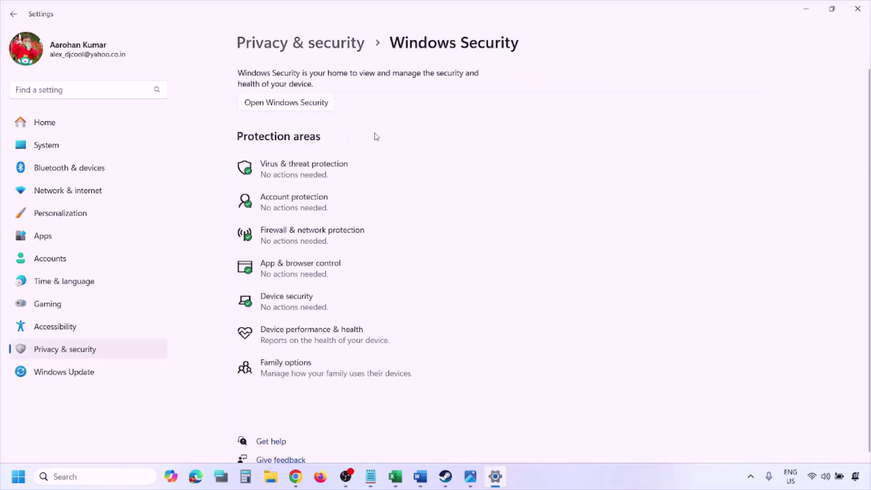
{"action": "left_click", "coordinate": [319, 176]}
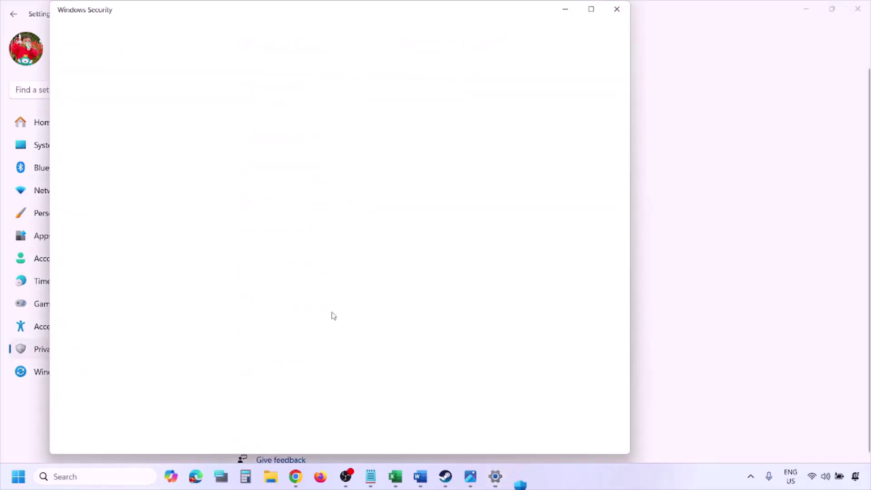
{"action": "scroll", "coordinate": [331, 313], "scroll_direction": "down", "scroll_amount": 3}
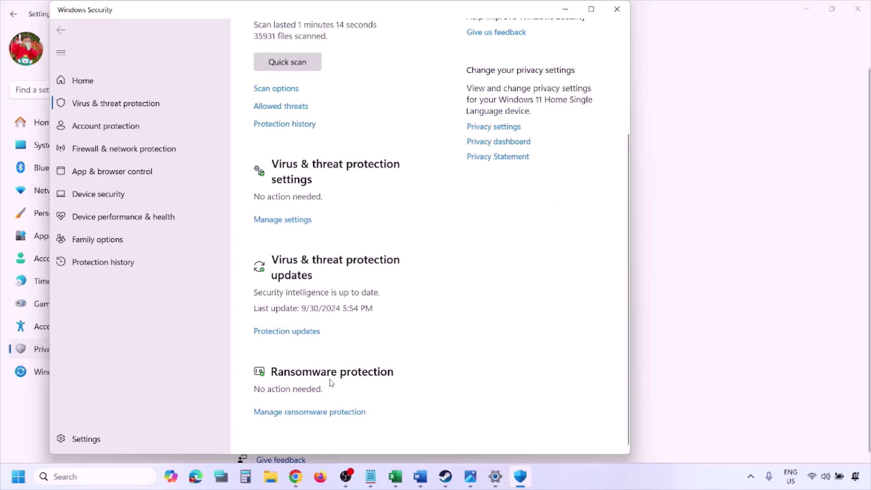
{"action": "left_click", "coordinate": [320, 413]}
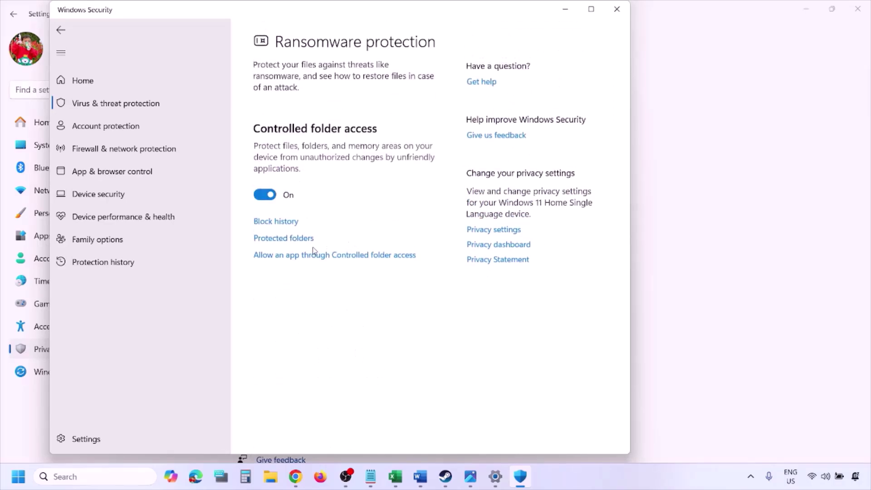
{"action": "left_click", "coordinate": [330, 255]}
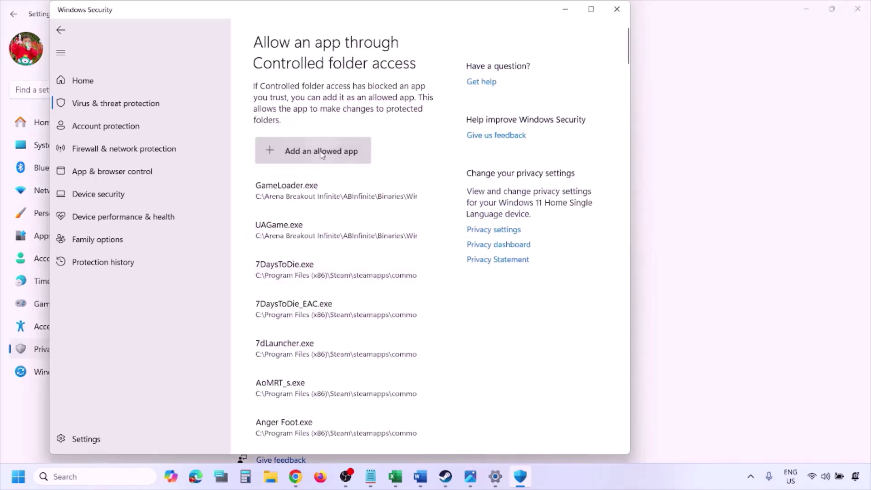
- Start adding an allowed app, browse to C:\Program Files (x86)\Steam\steamapps for the game's executable, and cancel the selection
{"action": "left_click", "coordinate": [325, 149]}
{"action": "left_click", "coordinate": [327, 199]}
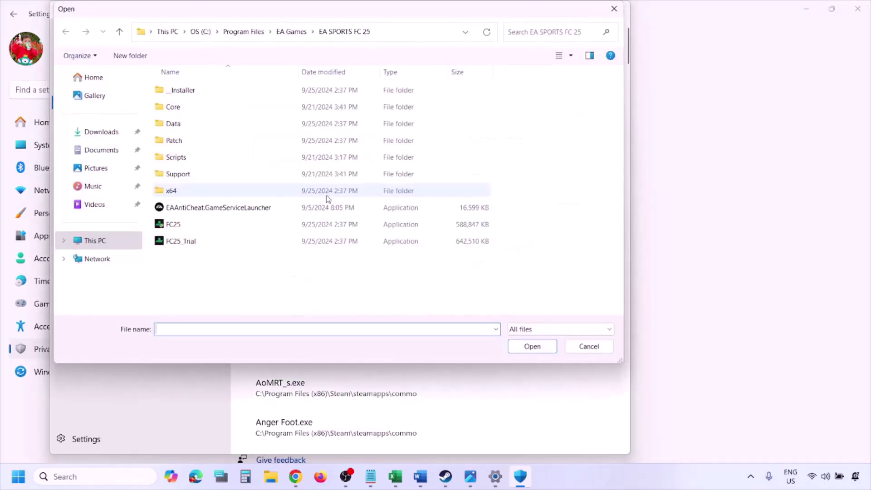
{"action": "left_click", "coordinate": [98, 241]}
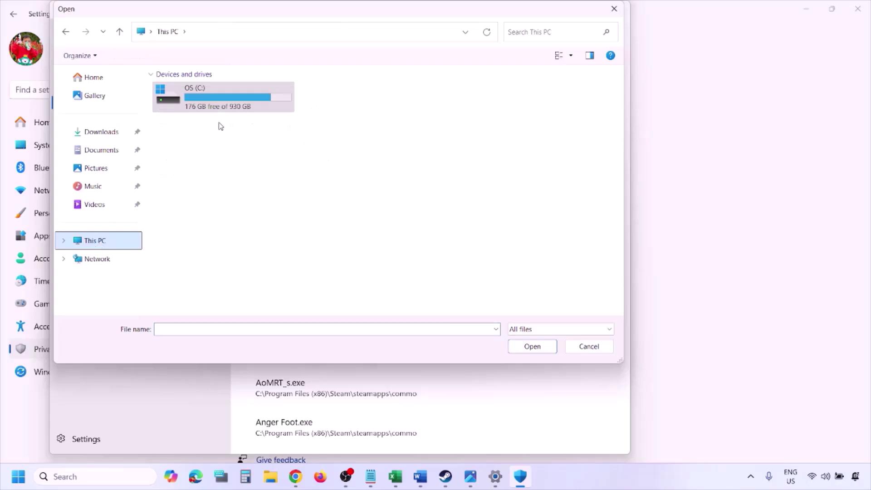
{"action": "double_click", "coordinate": [227, 104]}
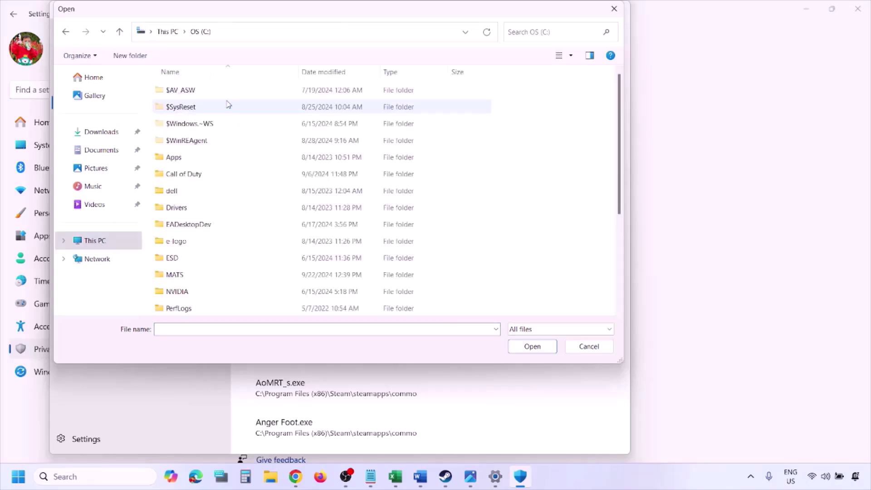
{"action": "scroll", "coordinate": [228, 104], "scroll_direction": "down", "scroll_amount": 3}
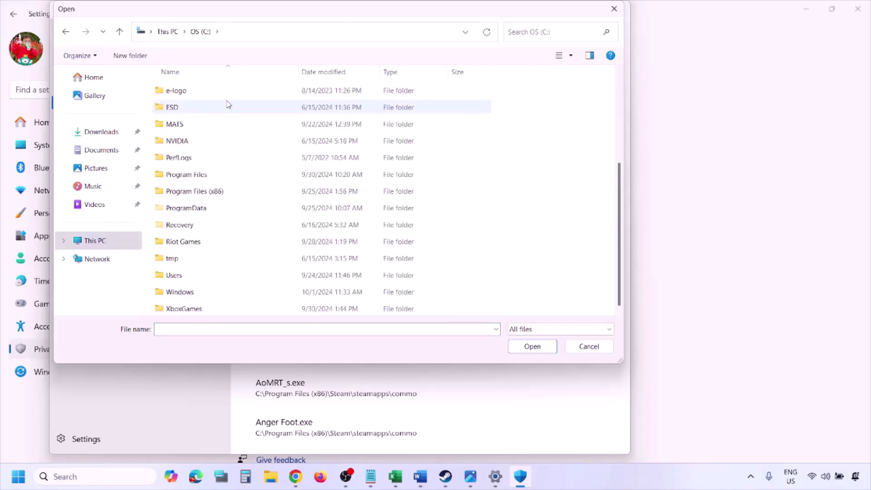
{"action": "double_click", "coordinate": [219, 191]}
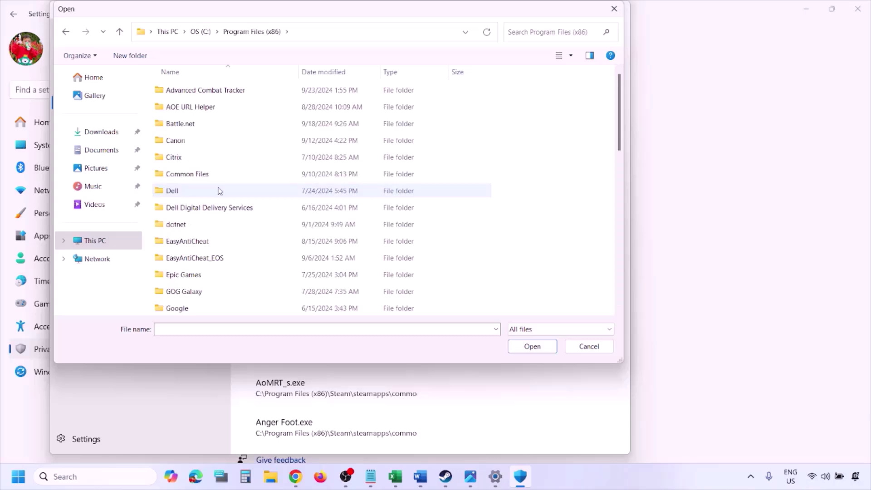
{"action": "scroll", "coordinate": [219, 190], "scroll_direction": "down", "scroll_amount": 4}
{"action": "scroll", "coordinate": [219, 191], "scroll_direction": "down", "scroll_amount": 4}
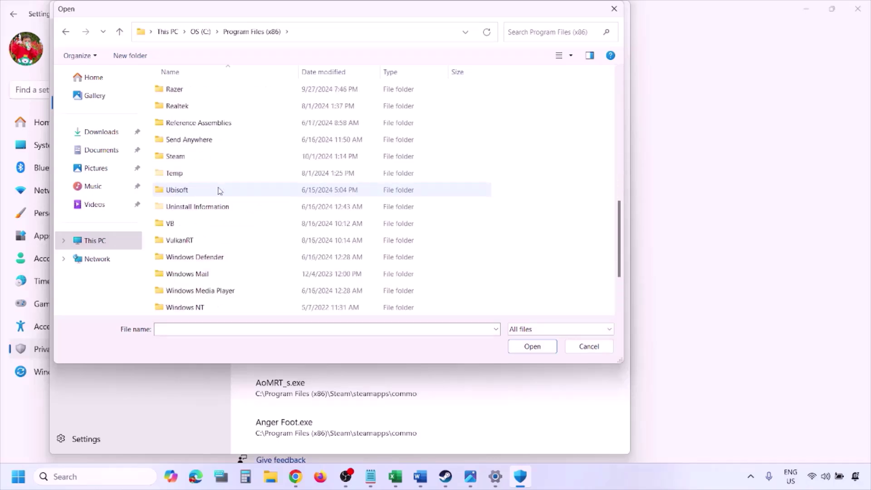
{"action": "double_click", "coordinate": [196, 156]}
{"action": "scroll", "coordinate": [200, 200], "scroll_direction": "down", "scroll_amount": 4}
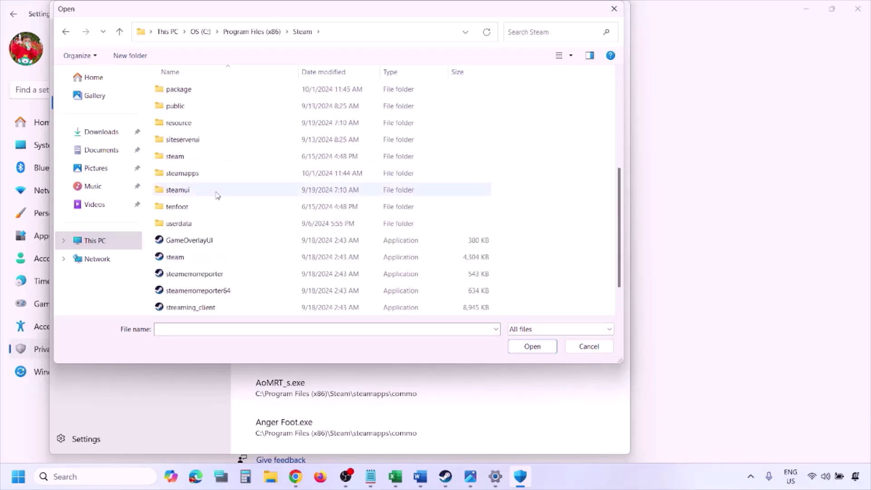
{"action": "left_click", "coordinate": [198, 176]}
{"action": "double_click", "coordinate": [199, 175]}
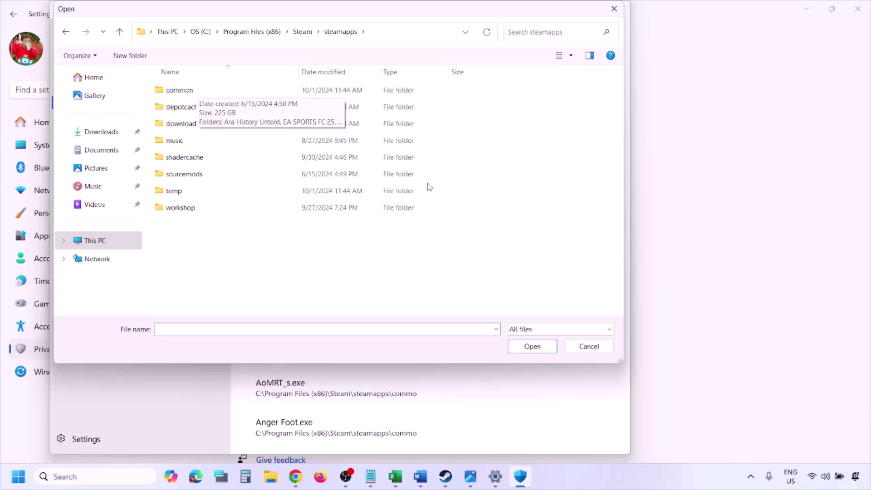
{"action": "left_click", "coordinate": [588, 347]}
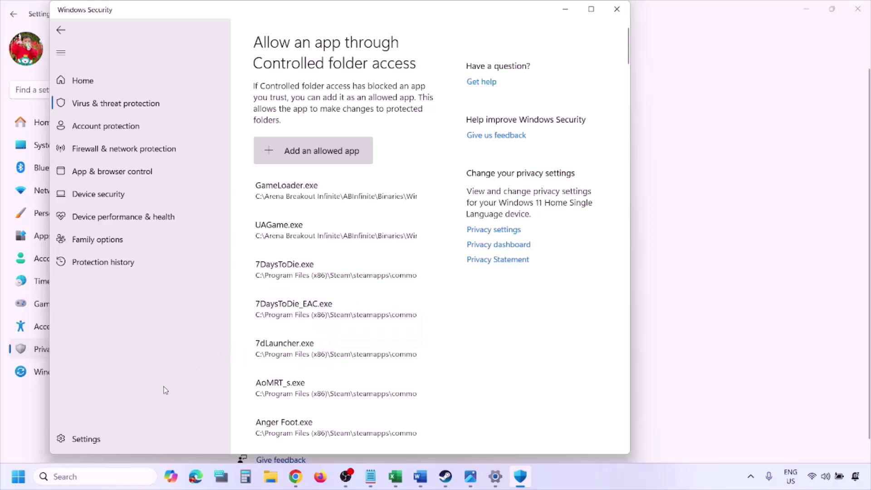
- Open Control Panel and show the apps allowed through Windows Defender Firewall
{"action": "left_click", "coordinate": [90, 477]}
{"action": "type", "text": "ontrol"}
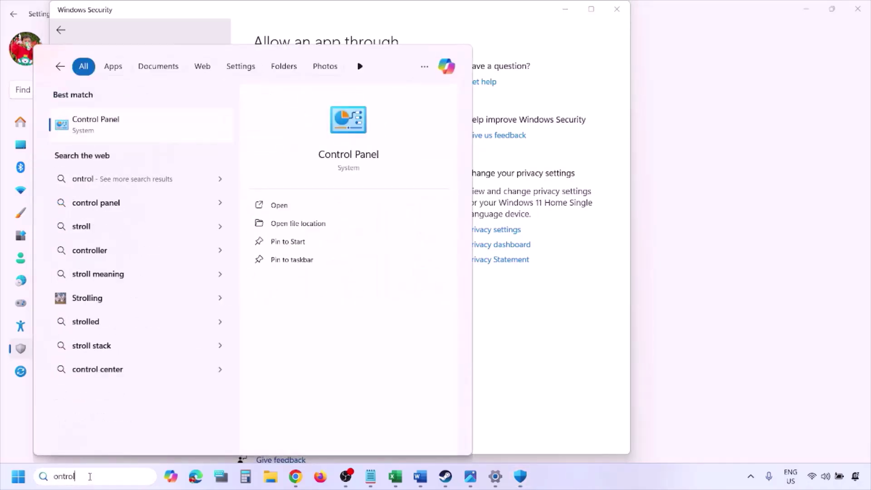
{"action": "key", "text": "Return"}
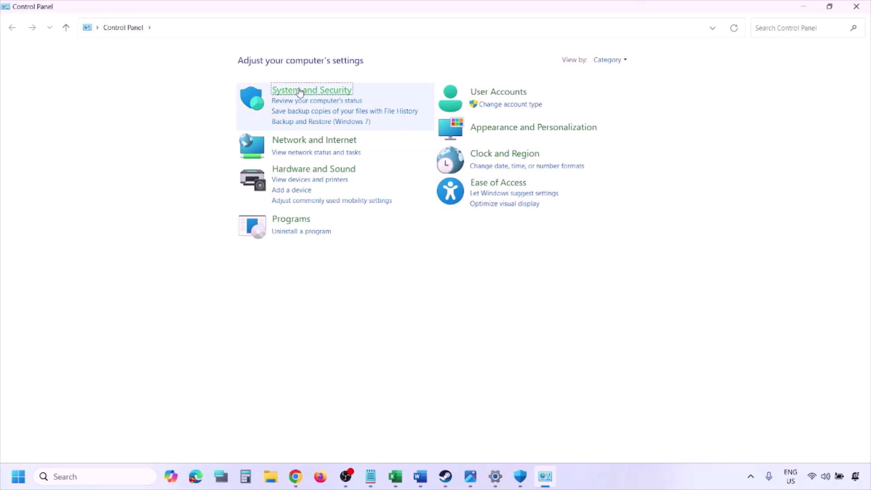
{"action": "left_click", "coordinate": [300, 91]}
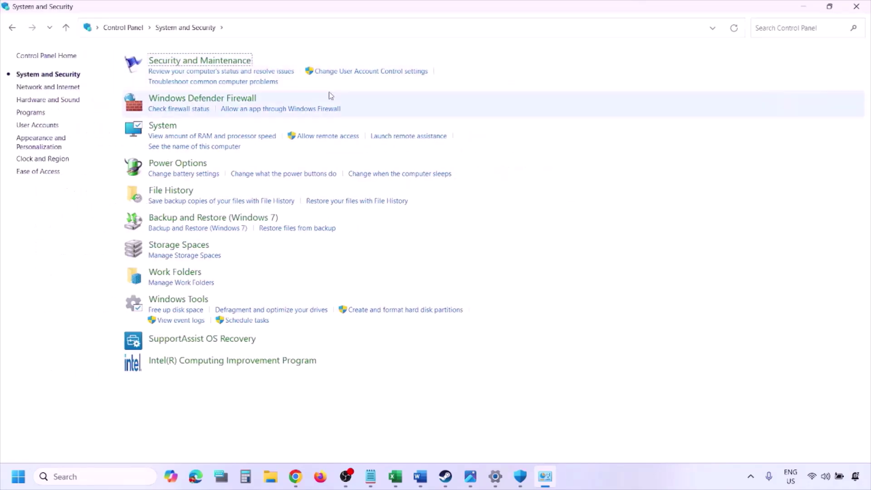
{"action": "left_click", "coordinate": [234, 99]}
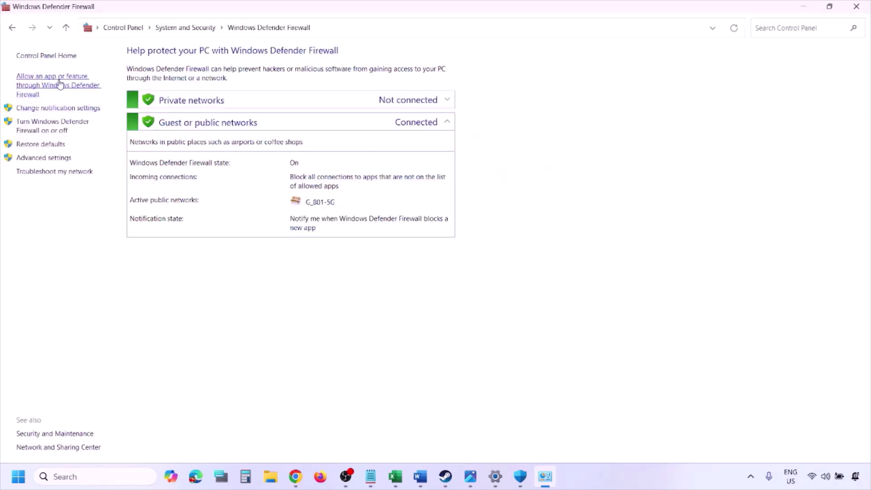
{"action": "left_click", "coordinate": [59, 84]}
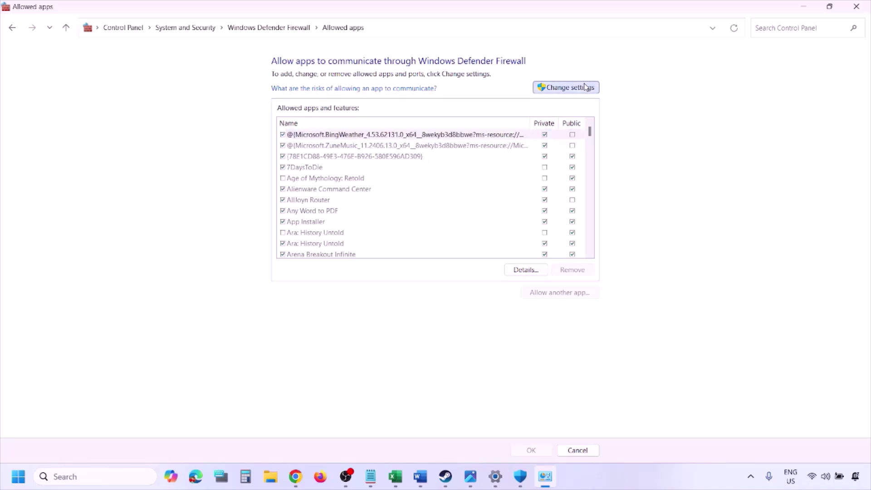
- Unlock the firewall's allowed apps settings, start adding another app by browsing This PC, and cancel the addition
{"action": "left_click", "coordinate": [586, 87]}
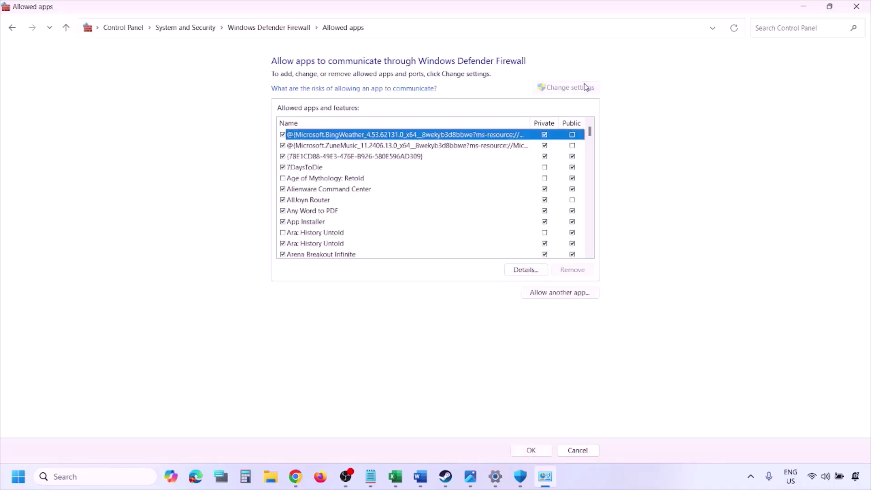
{"action": "left_click", "coordinate": [560, 294]}
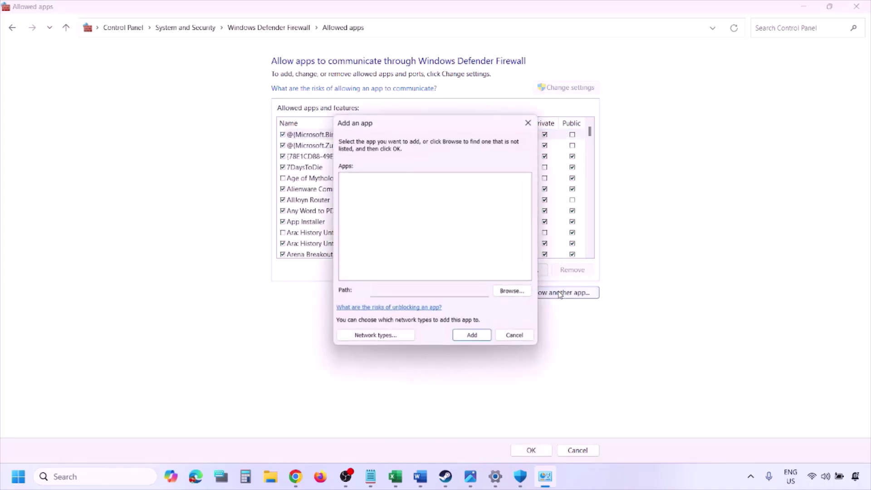
{"action": "left_click", "coordinate": [515, 294]}
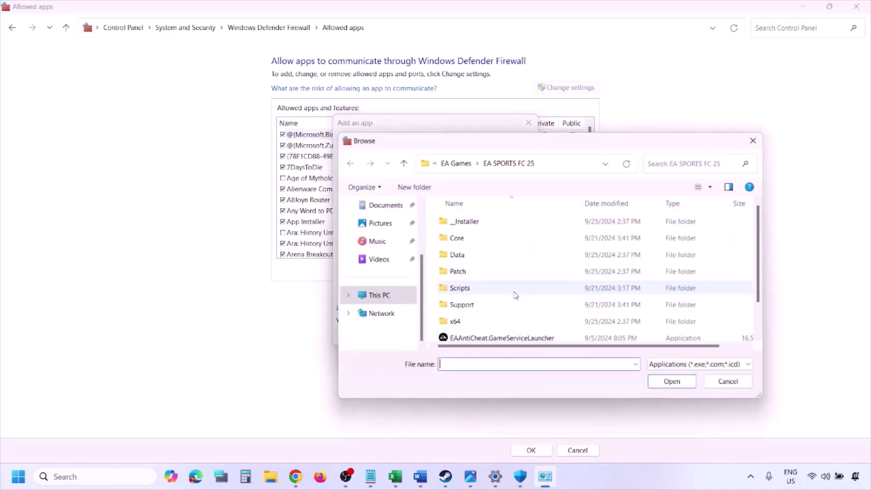
{"action": "left_click", "coordinate": [400, 299]}
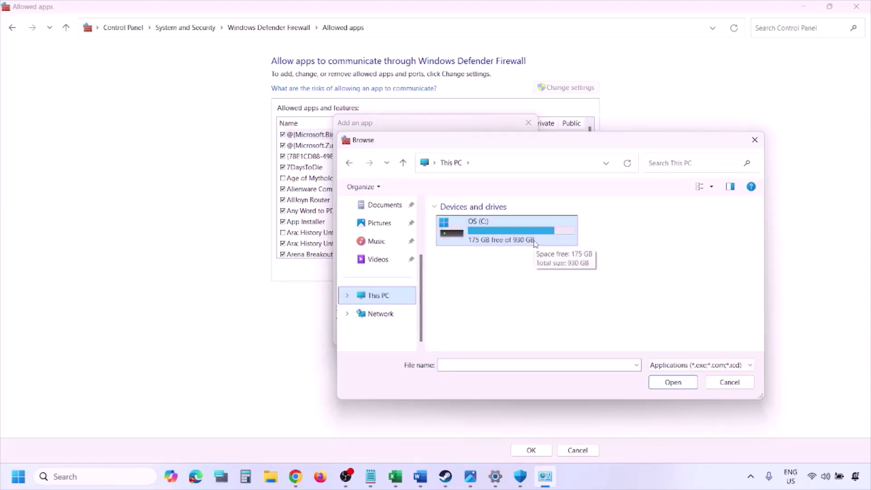
{"action": "left_click", "coordinate": [730, 383]}
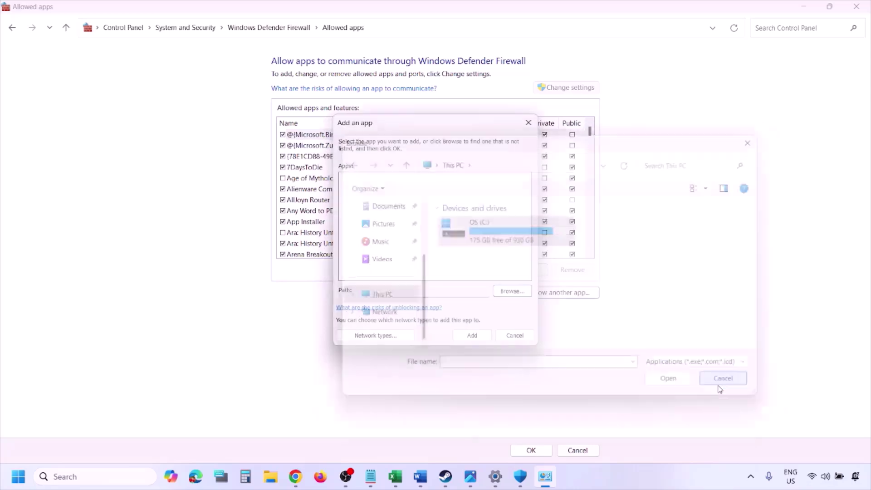
{"action": "left_click", "coordinate": [510, 338]}
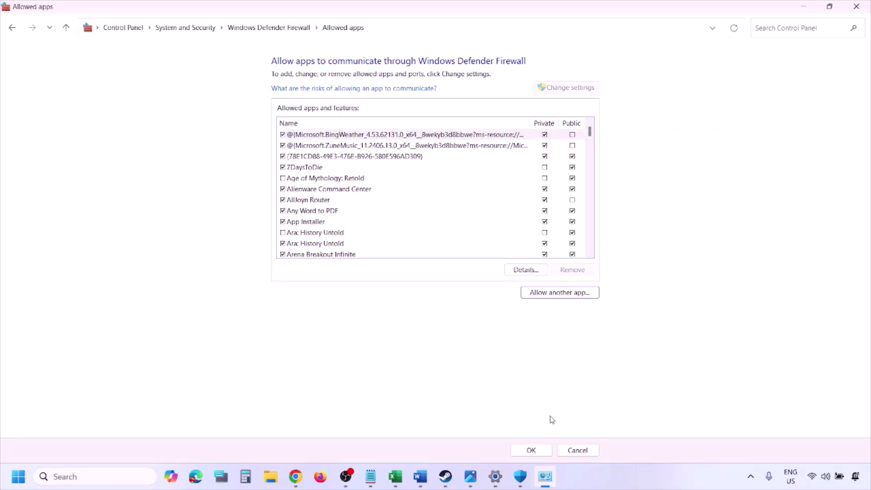
- Close the firewall's allowed apps window and continue the Word notes to step 5 on the graphics driver
{"action": "left_click", "coordinate": [857, 6]}
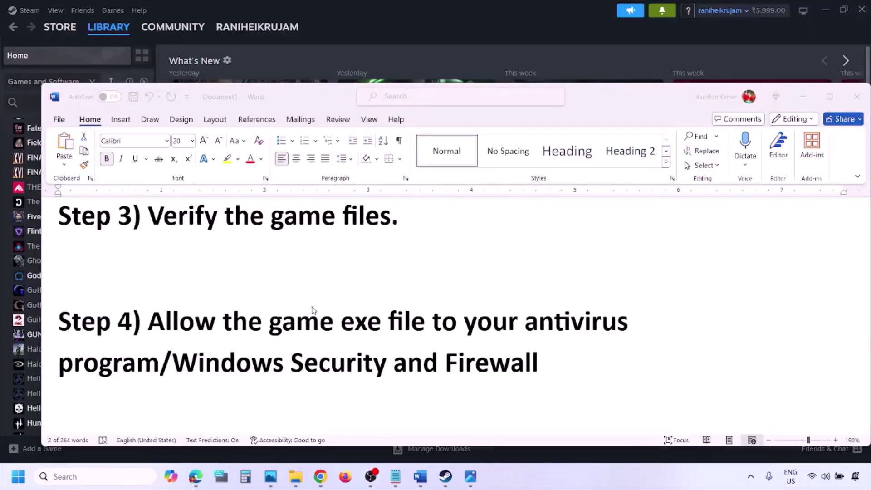
{"action": "scroll", "coordinate": [312, 310], "scroll_direction": "down", "scroll_amount": 5}
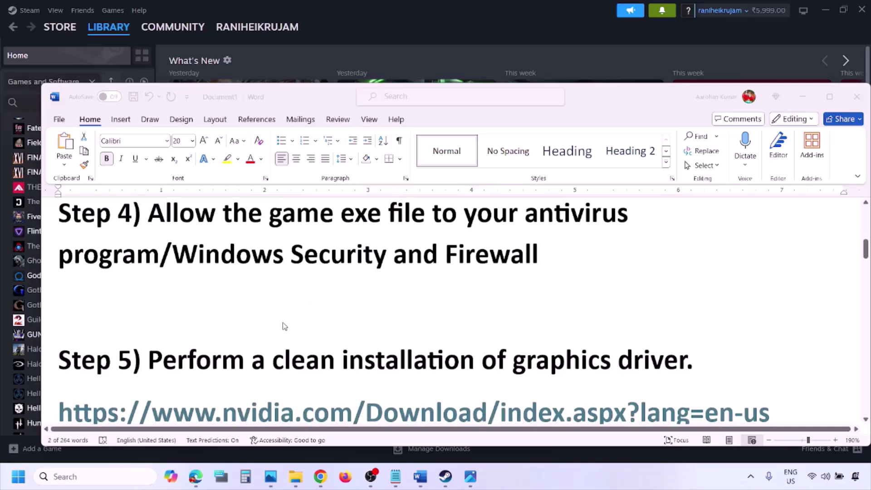
- Highlight the clean graphics driver installation wording and the AMD support link under step 5 of the Word notes
{"action": "double_click", "coordinate": [216, 297]}
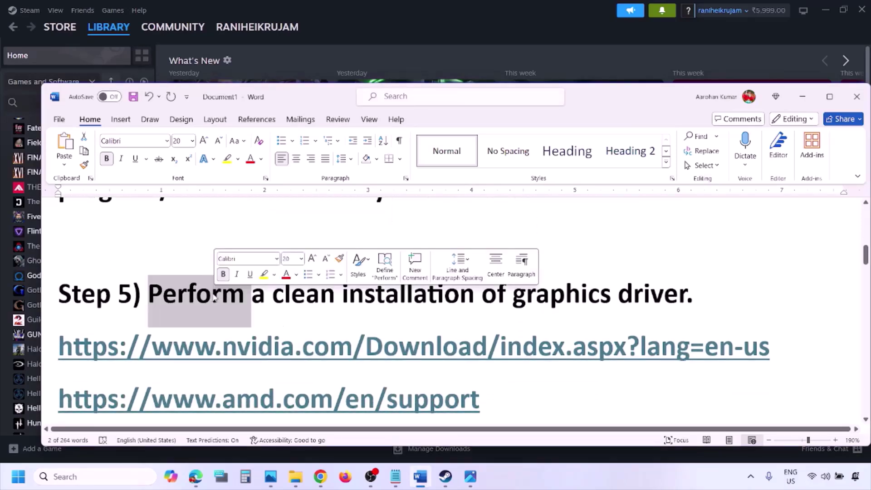
{"action": "left_click_drag", "start_coordinate": [195, 354], "coordinate": [457, 385]}
{"action": "scroll", "coordinate": [313, 356], "scroll_direction": "down", "scroll_amount": 1}
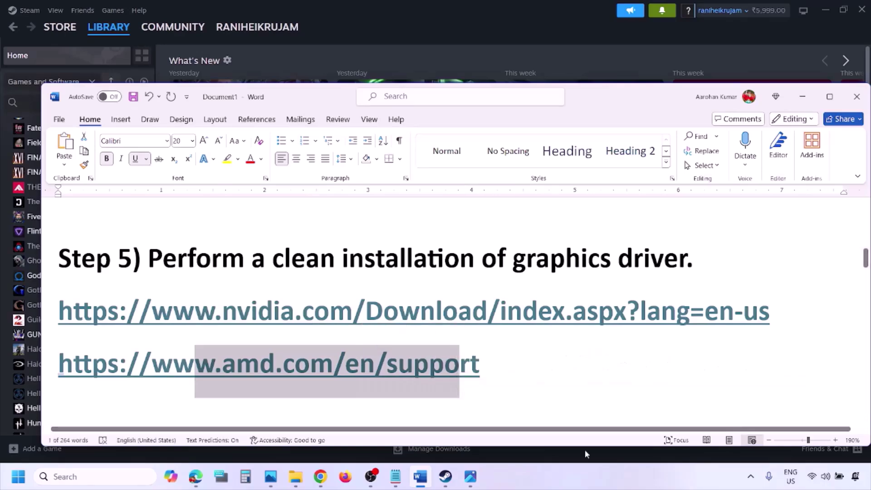
{"action": "left_click", "coordinate": [573, 470]}
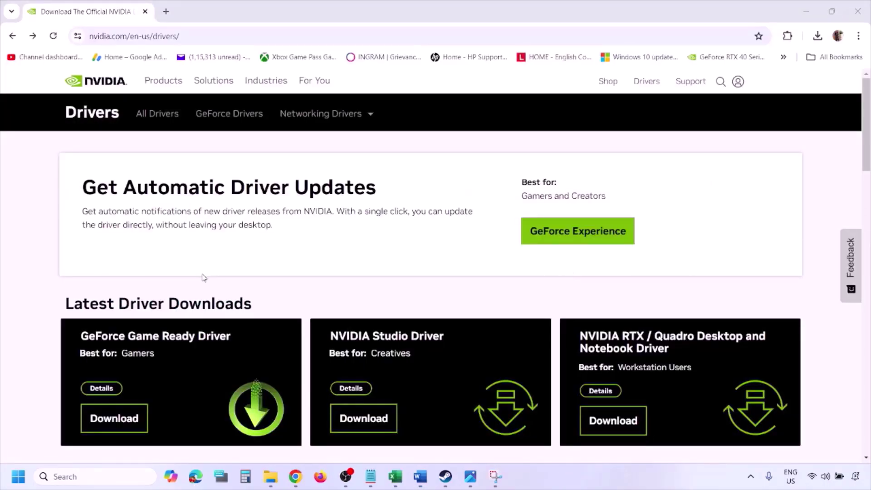
- Search NVIDIA's manual driver finder for the GeForce RTX 3050 Laptop GPU driver with Windows 11 as the operating system
{"action": "scroll", "coordinate": [204, 278], "scroll_direction": "down", "scroll_amount": 8}
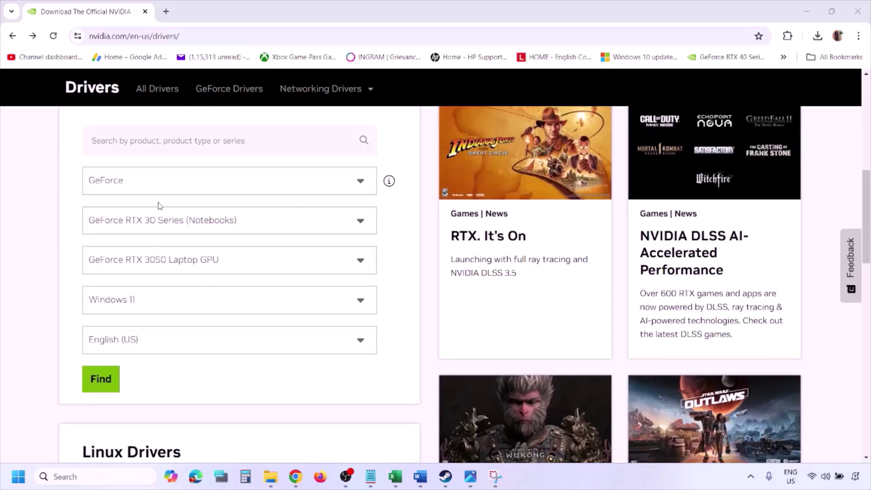
{"action": "left_click", "coordinate": [144, 302]}
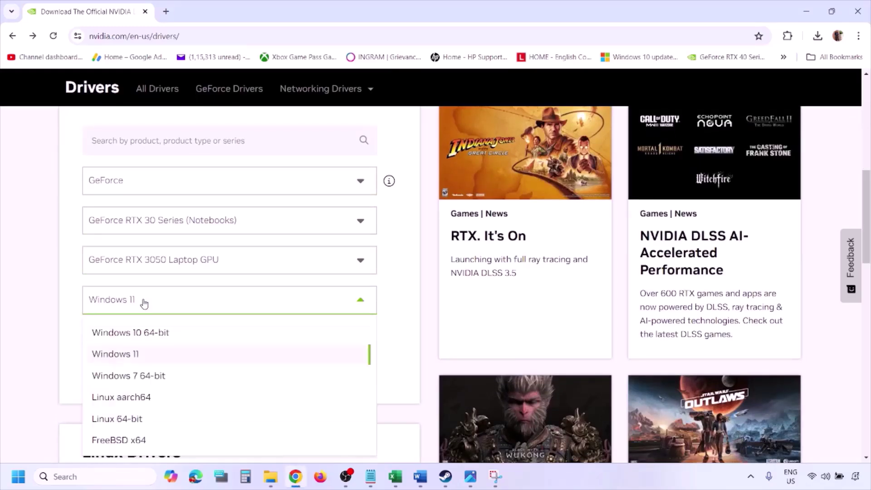
{"action": "left_click", "coordinate": [127, 355]}
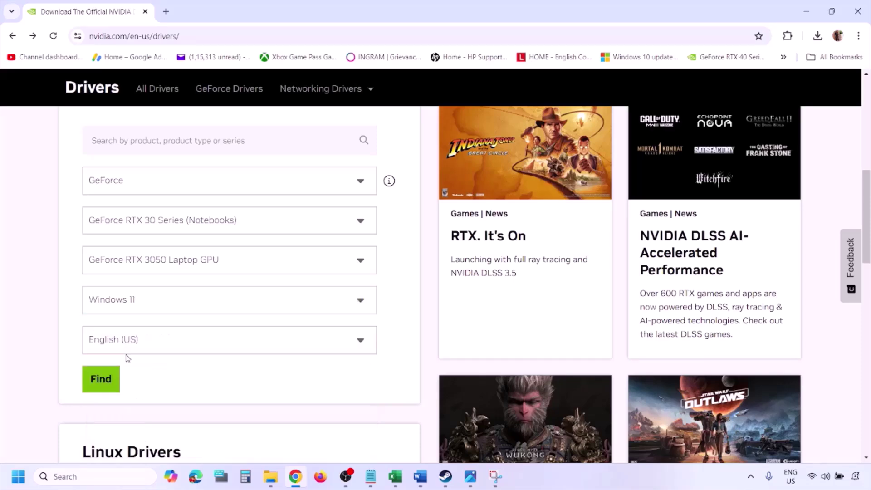
{"action": "left_click", "coordinate": [101, 380]}
- Switch to Photos and go through images 1.png to 5.png on downloading the NVIDIA driver and choosing a custom clean installation
{"action": "left_click", "coordinate": [470, 476]}
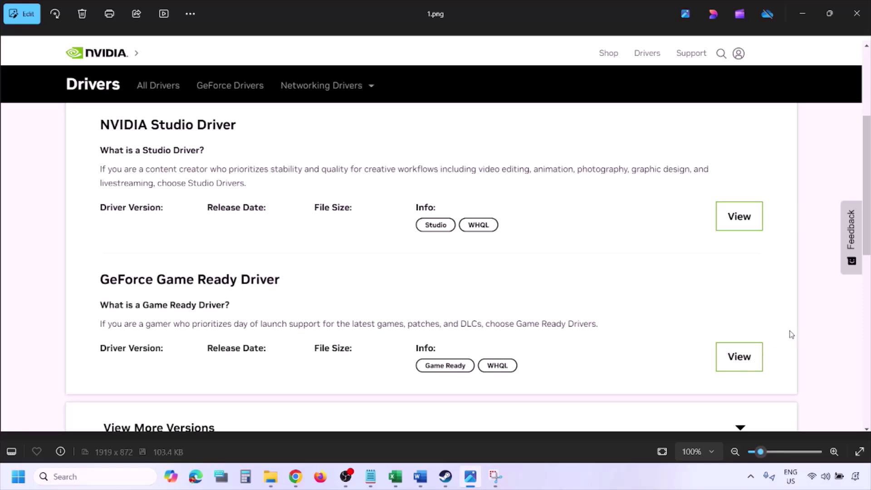
{"action": "key", "text": "Right"}
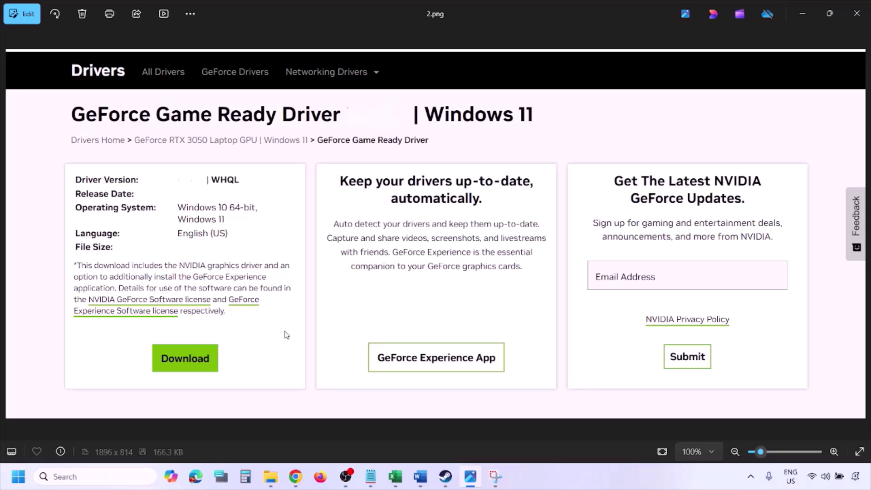
{"action": "key", "text": "Right"}
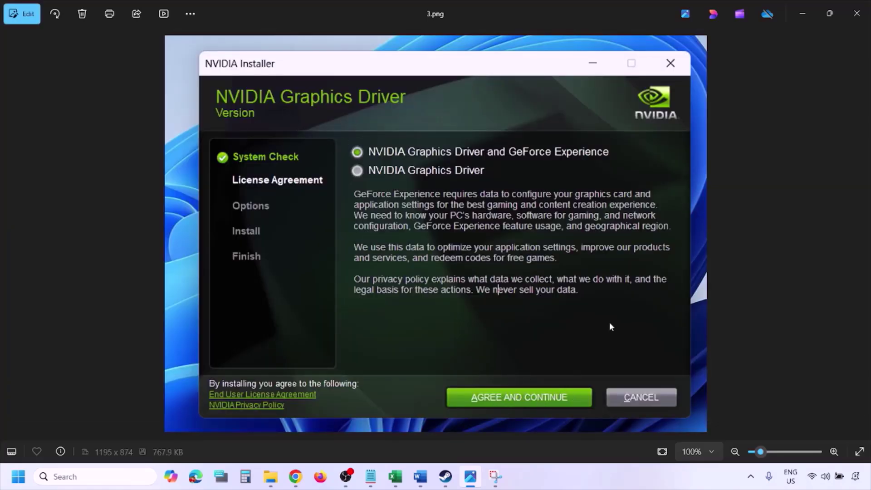
{"action": "key", "text": "Right"}
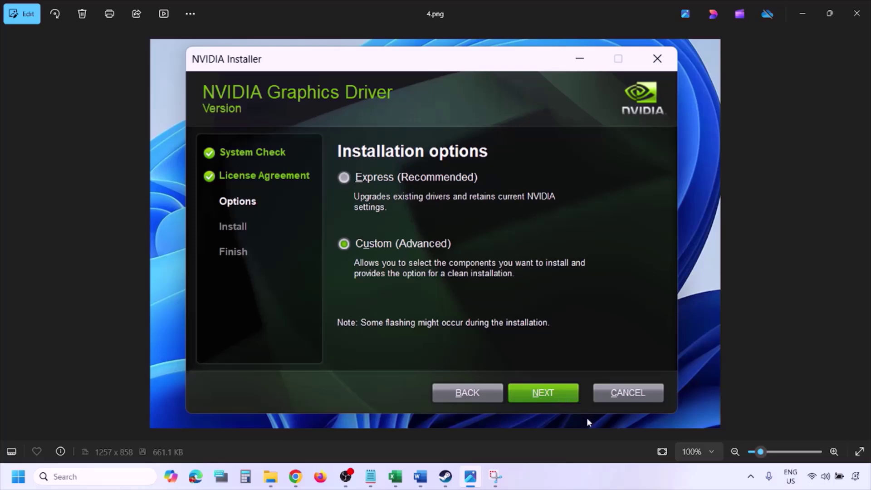
{"action": "key", "text": "Right"}
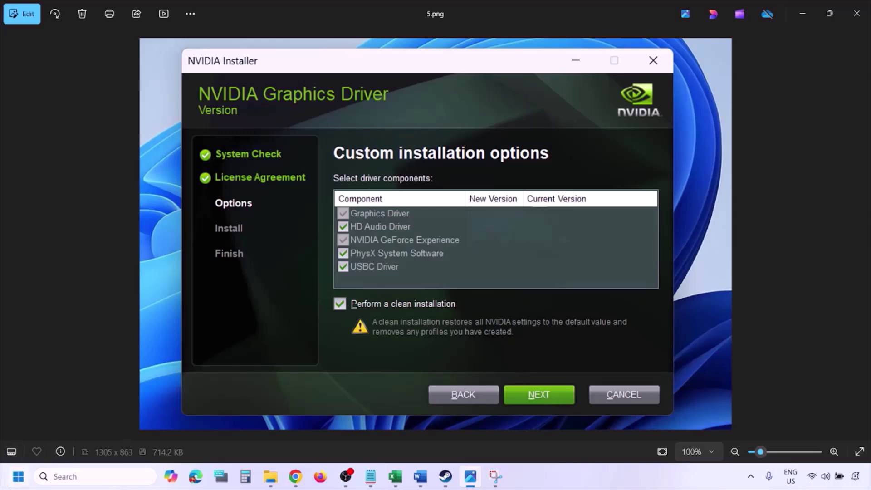
- Show the computer's Restart option without restarting, and continue the Word notes to step 6 on the dedicated graphics card
{"action": "left_click", "coordinate": [18, 476]}
{"action": "left_click", "coordinate": [330, 438]}
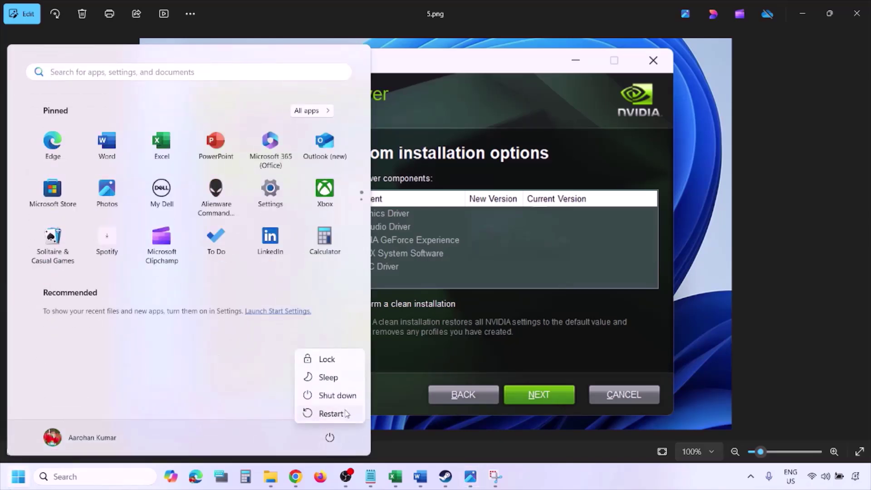
{"action": "key", "text": "Escape"}
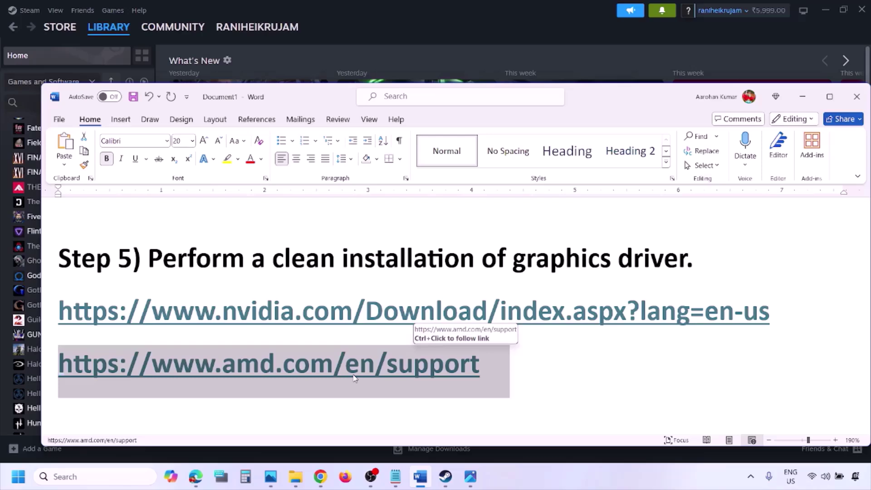
{"action": "left_click", "coordinate": [19, 477]}
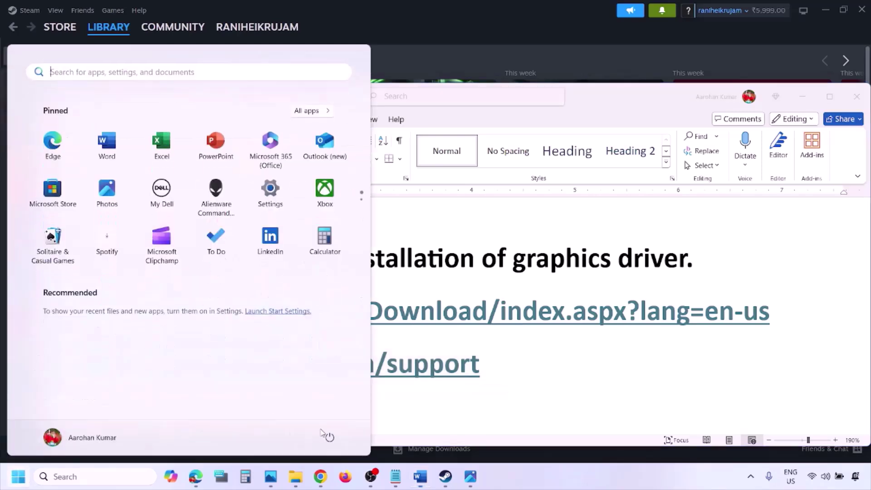
{"action": "left_click", "coordinate": [330, 438]}
{"action": "left_click", "coordinate": [548, 469]}
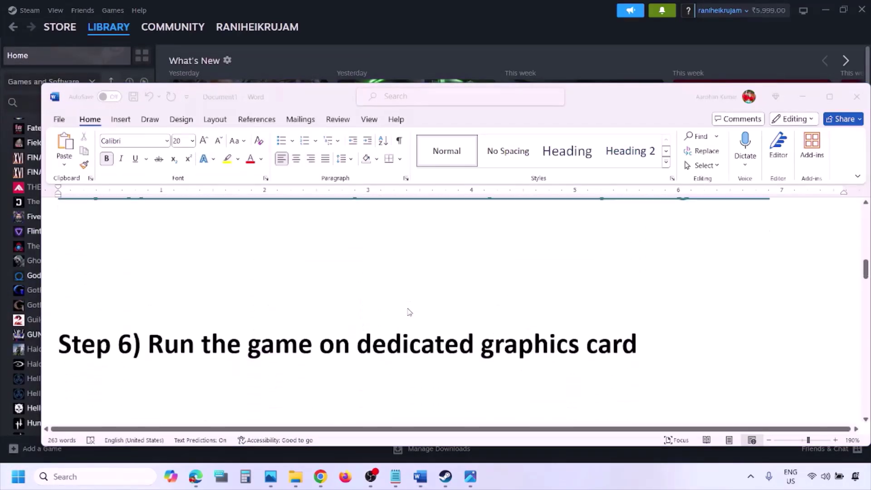
{"action": "scroll", "coordinate": [318, 327], "scroll_direction": "down", "scroll_amount": 1}
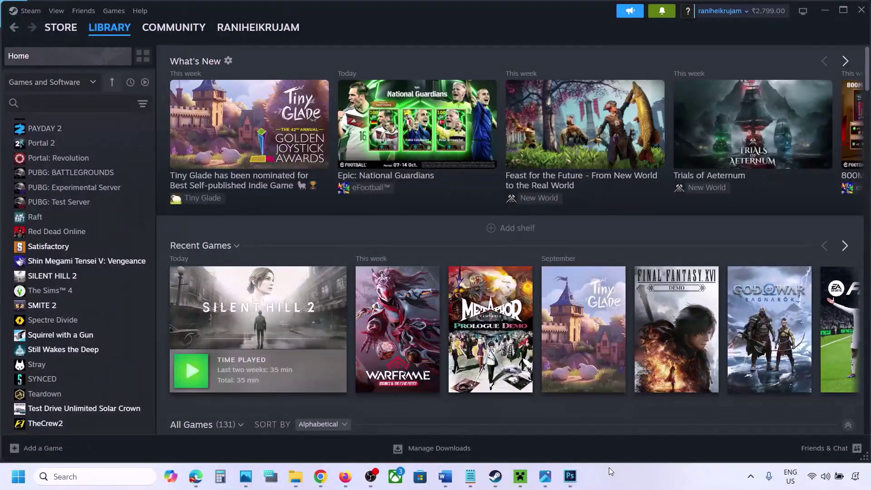
- Search Windows for "graphics" and open the Graphics settings
{"action": "left_click", "coordinate": [70, 475]}
{"action": "type", "text": "grap"}
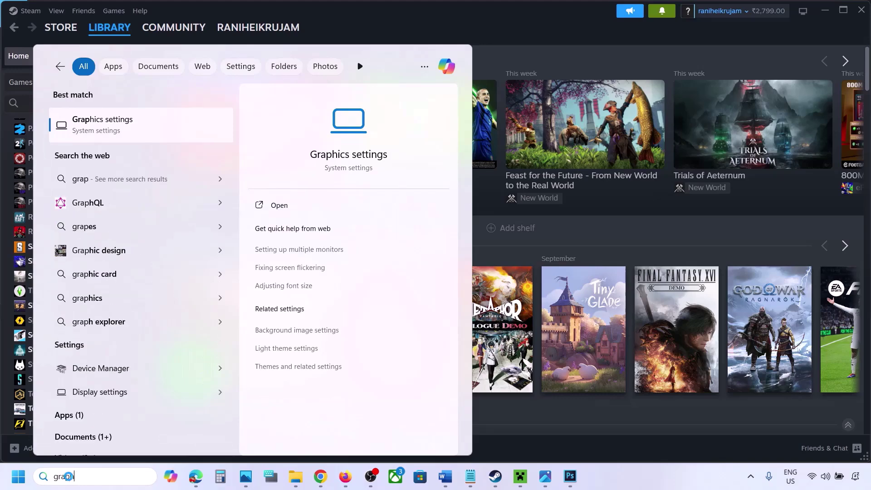
{"action": "type", "text": "hics"}
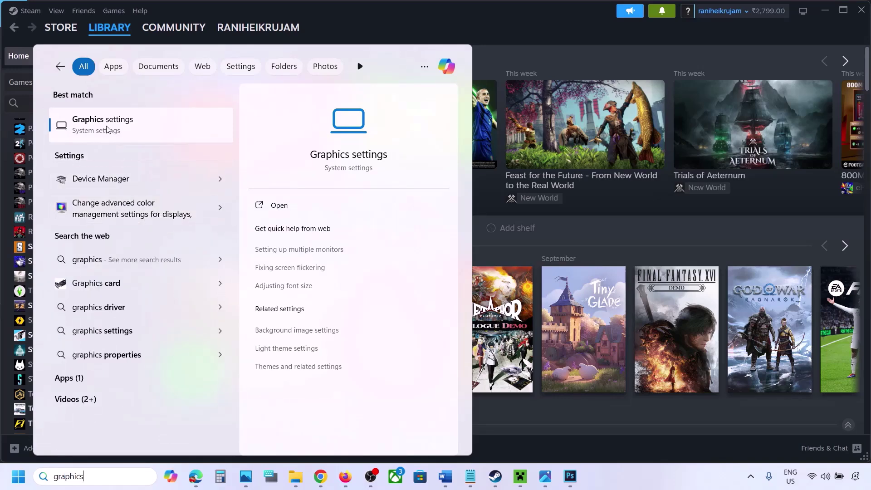
{"action": "left_click", "coordinate": [108, 131]}
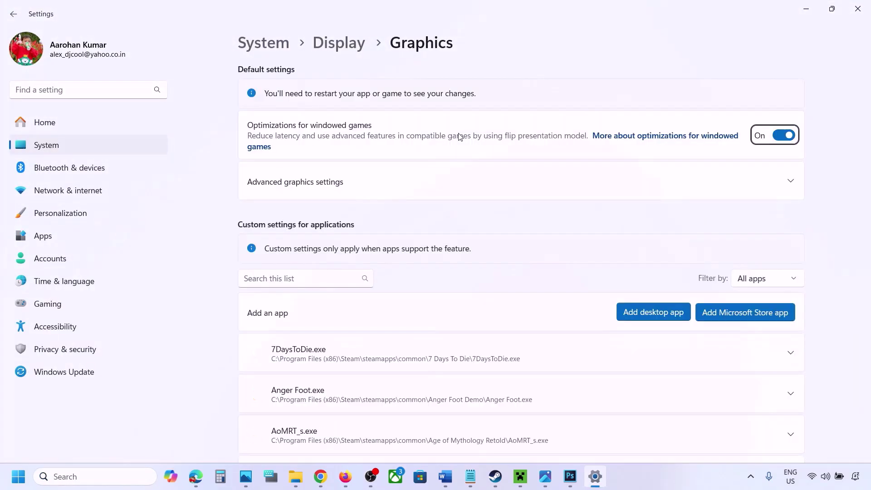
- Start adding a desktop app, browse to C:\Program Files (x86)\Steam\steamapps\common for the game, and cancel the selection
{"action": "left_click", "coordinate": [659, 315]}
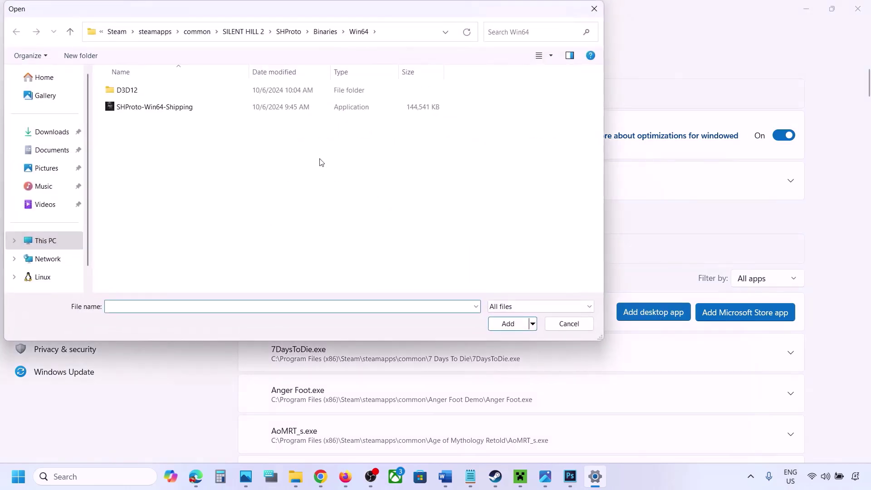
{"action": "left_click", "coordinate": [197, 31]}
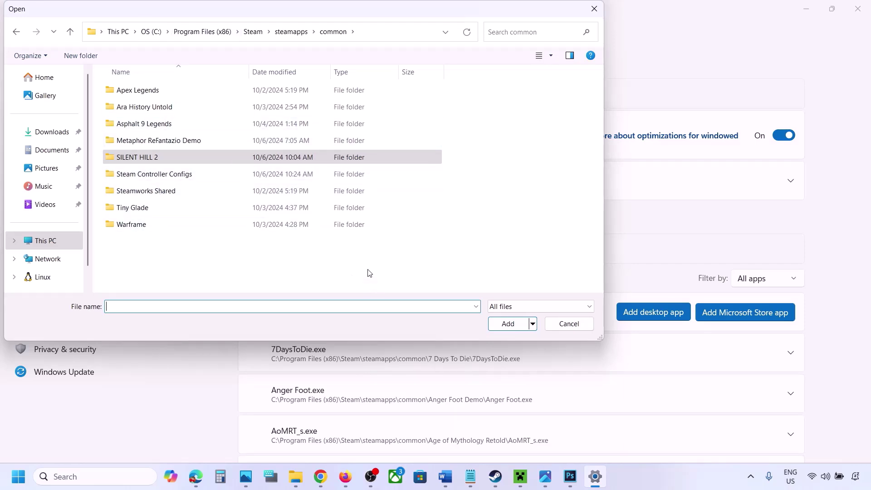
{"action": "left_click", "coordinate": [563, 324]}
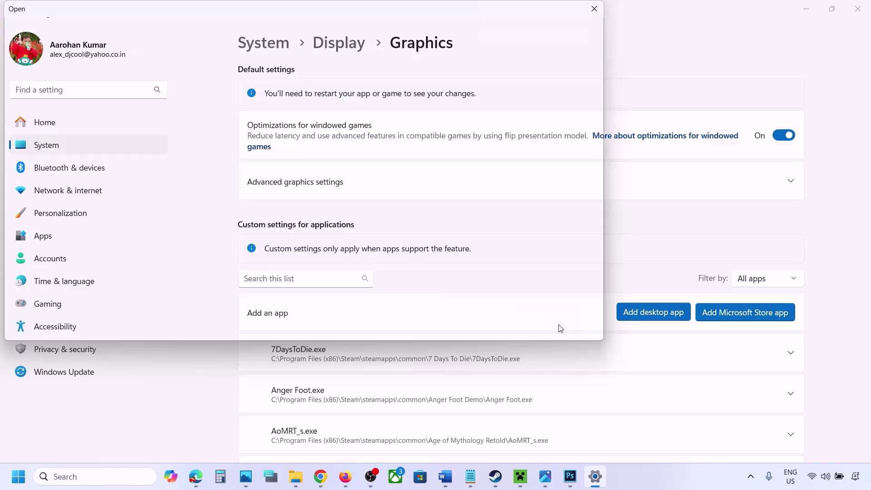
- Set the GPU preference of ChainedTogether-Win64-Shipping.exe to High Performance (NVIDIA GeForce RTX 3050 Laptop GPU)
{"action": "scroll", "coordinate": [547, 354], "scroll_direction": "down", "scroll_amount": 2}
{"action": "scroll", "coordinate": [546, 354], "scroll_direction": "down", "scroll_amount": 7}
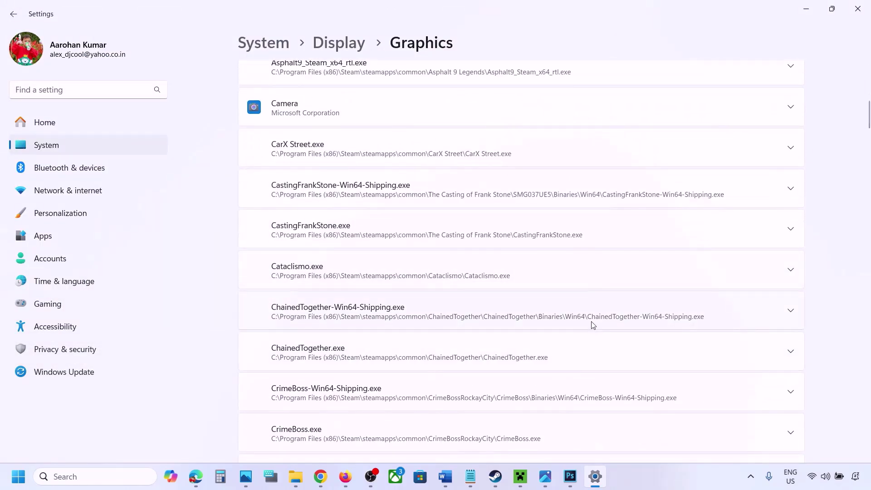
{"action": "left_click", "coordinate": [790, 313]}
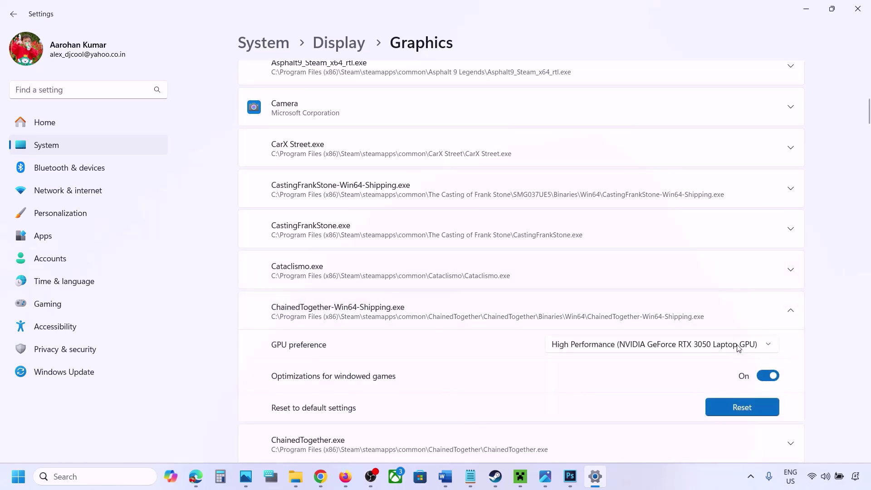
{"action": "left_click", "coordinate": [738, 346]}
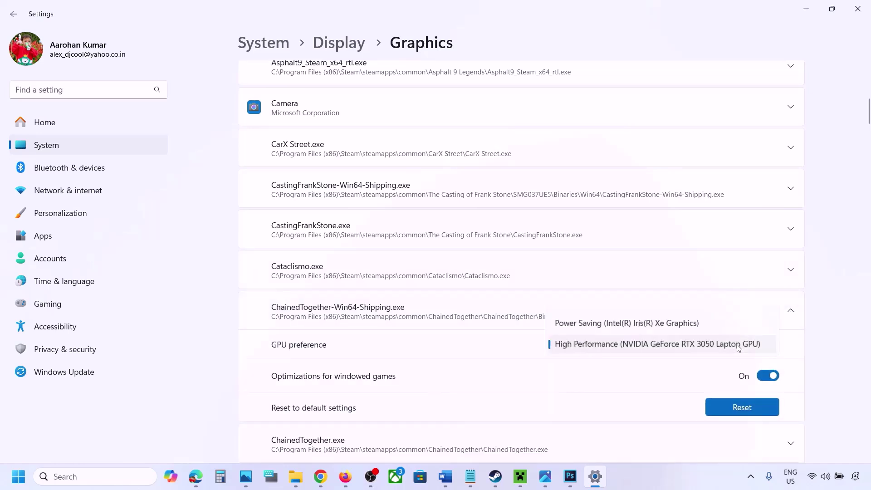
{"action": "left_click", "coordinate": [688, 345]}
- Return to the Word notes and highlight step 7's instruction to update Windows to the latest version
{"action": "left_click", "coordinate": [668, 470]}
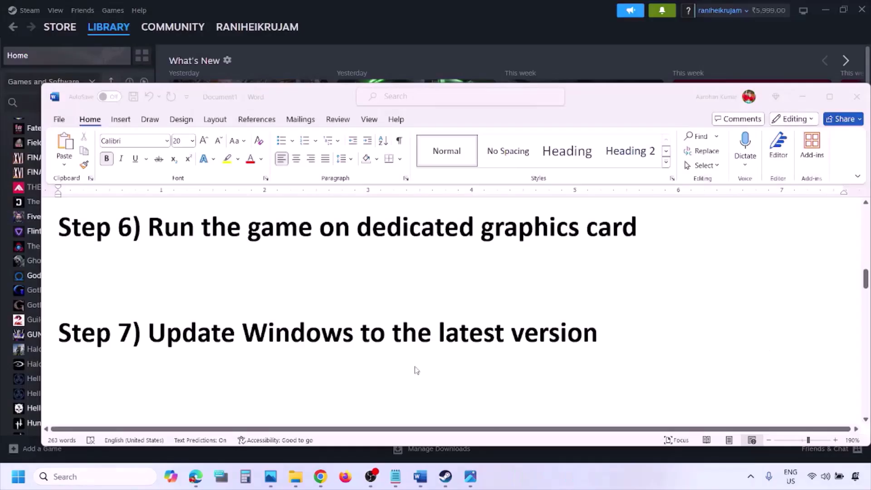
{"action": "left_click", "coordinate": [193, 325]}
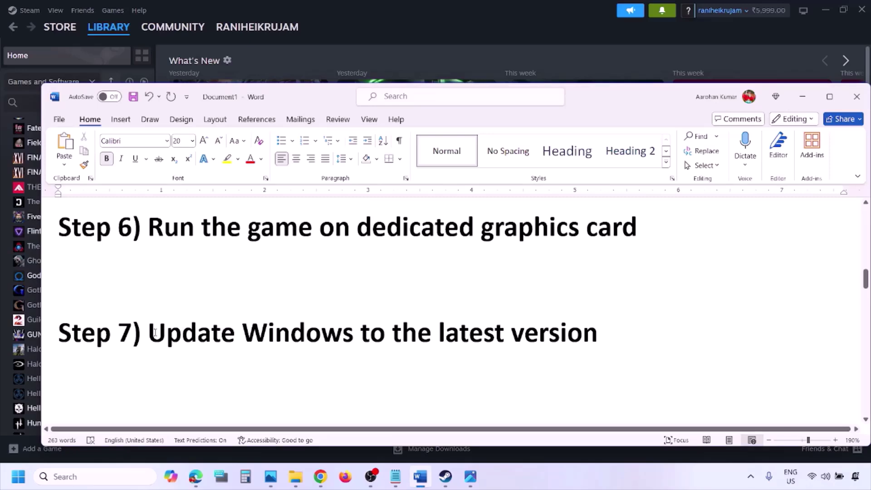
{"action": "left_click_drag", "start_coordinate": [148, 334], "coordinate": [586, 334]}
- Check for updates in the Windows Update settings and bring up the computer's power options to show Restart
{"action": "key", "text": "super+i"}
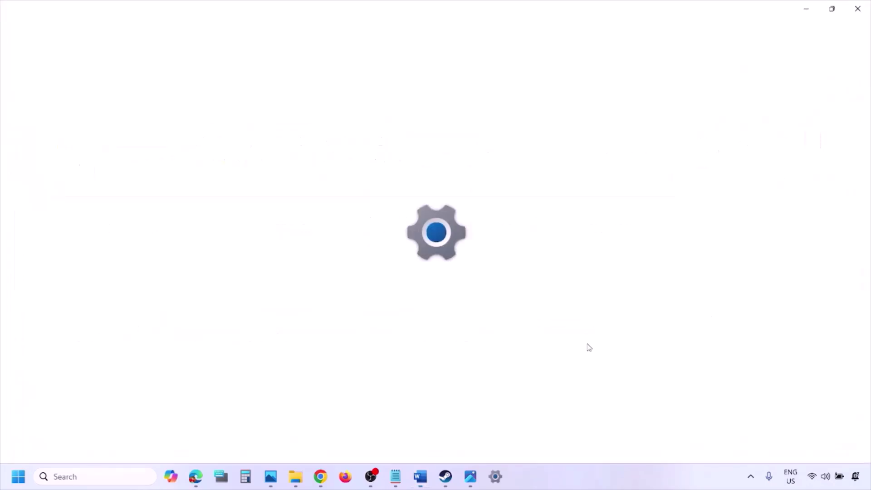
{"action": "left_click", "coordinate": [81, 373]}
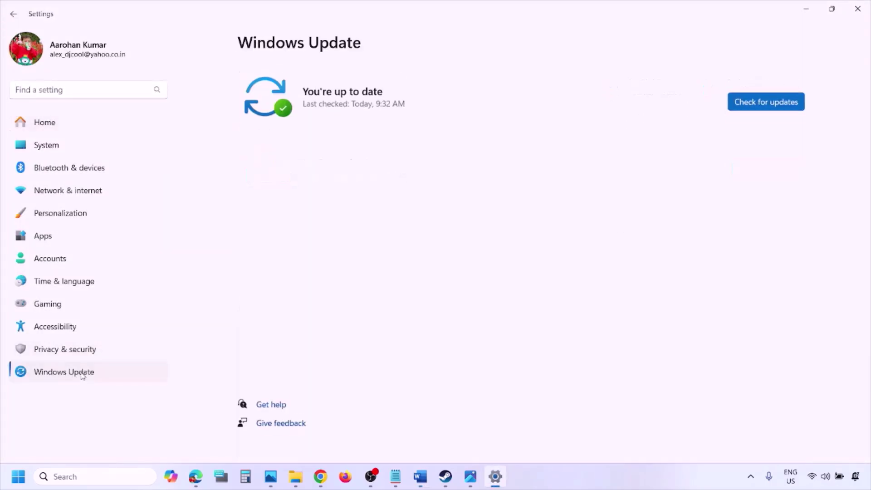
{"action": "left_click", "coordinate": [762, 94]}
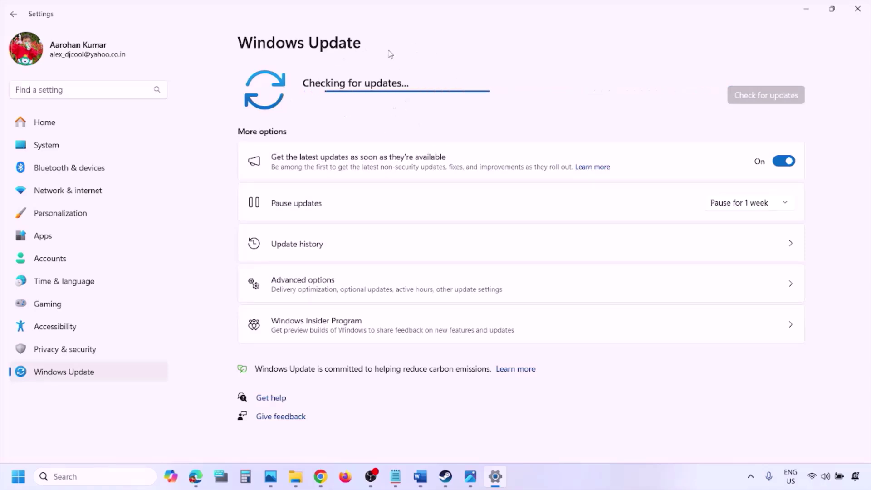
{"action": "left_click", "coordinate": [18, 476]}
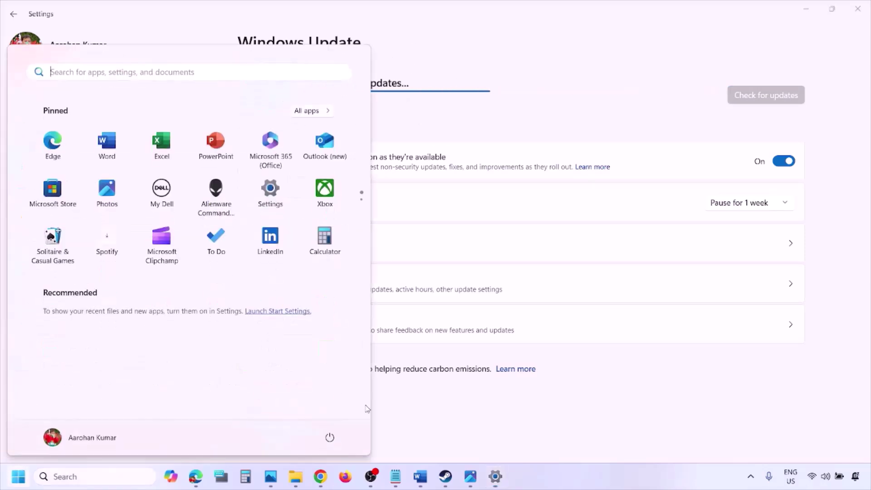
{"action": "left_click", "coordinate": [330, 437]}
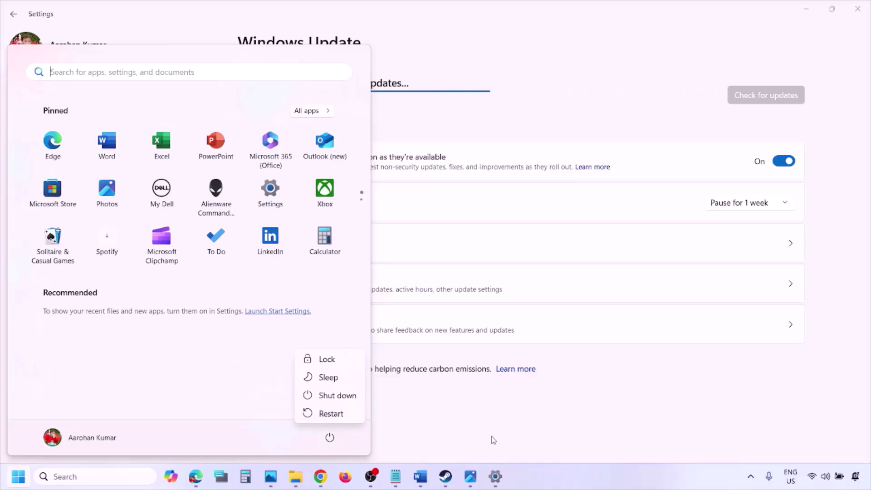
- Switch back to Word and copy the Microsoft Visual C++ download link from step 8 of the notes
{"action": "left_click", "coordinate": [421, 482]}
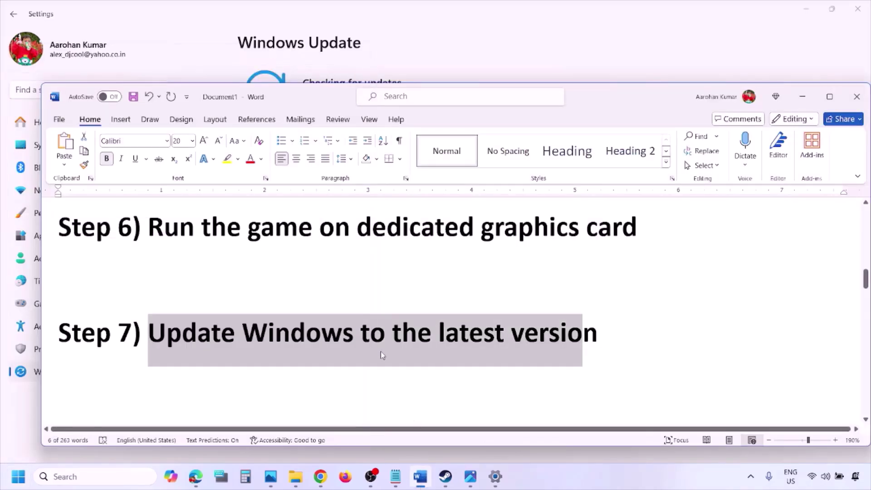
{"action": "scroll", "coordinate": [380, 352], "scroll_direction": "down", "scroll_amount": 3}
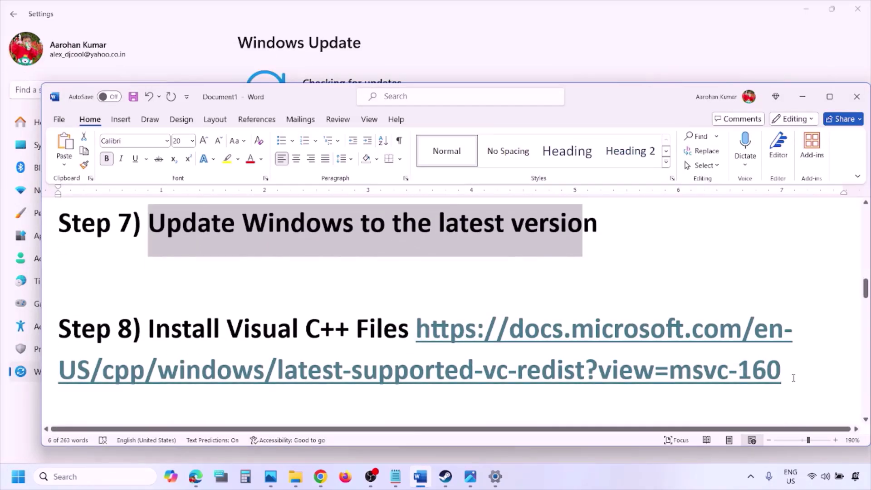
{"action": "left_click_drag", "start_coordinate": [794, 378], "coordinate": [613, 358]}
{"action": "key", "text": "ctrl+c"}
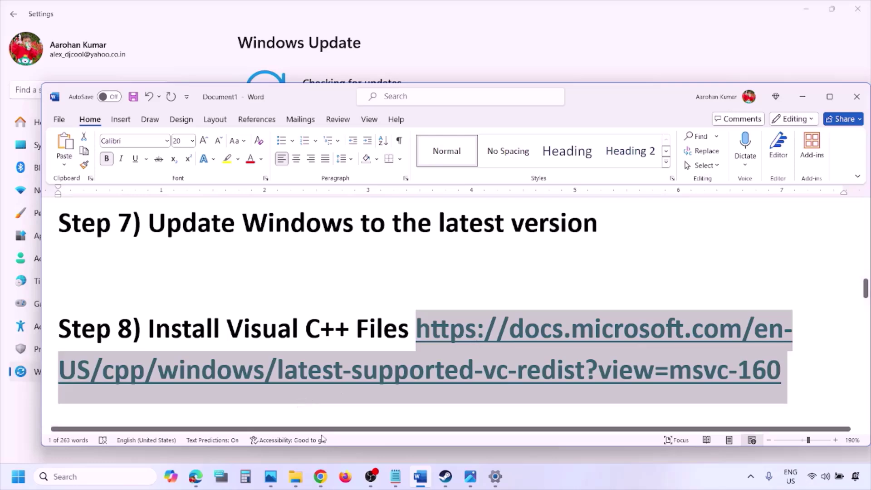
- Switch to a new Chrome window and load the copied Microsoft Visual C++ download link
{"action": "right_click", "coordinate": [320, 476]}
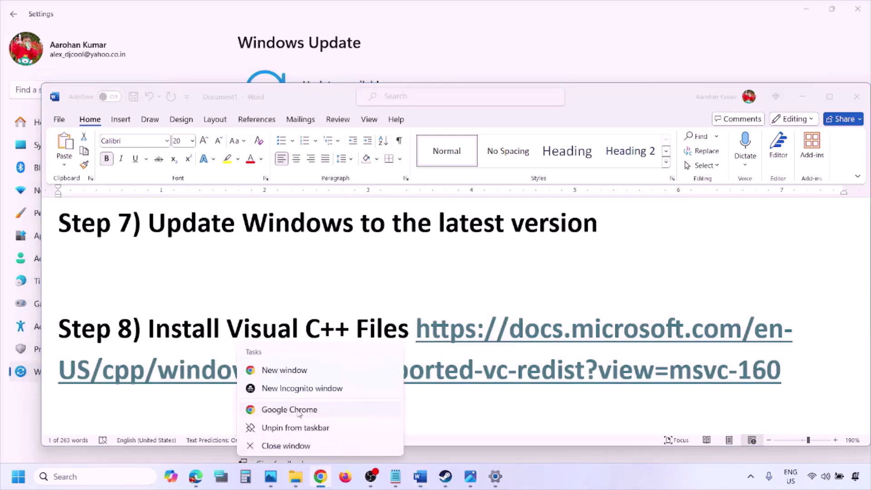
{"action": "left_click", "coordinate": [284, 370]}
{"action": "key", "text": "ctrl+v"}
{"action": "key", "text": "Return"}
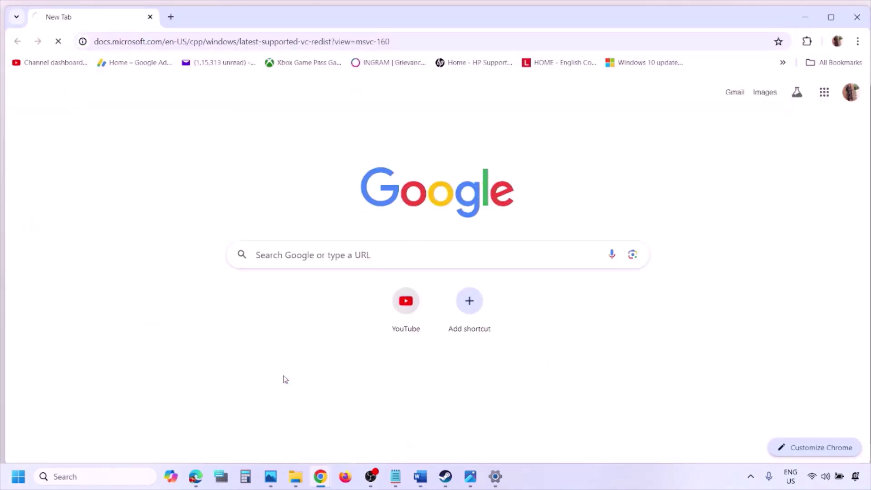
- Find the Visual Studio 2015, 2017, 2019, and 2022 section and highlight the X86 and X64 entries in the download table
{"action": "scroll", "coordinate": [380, 268], "scroll_direction": "down", "scroll_amount": 4}
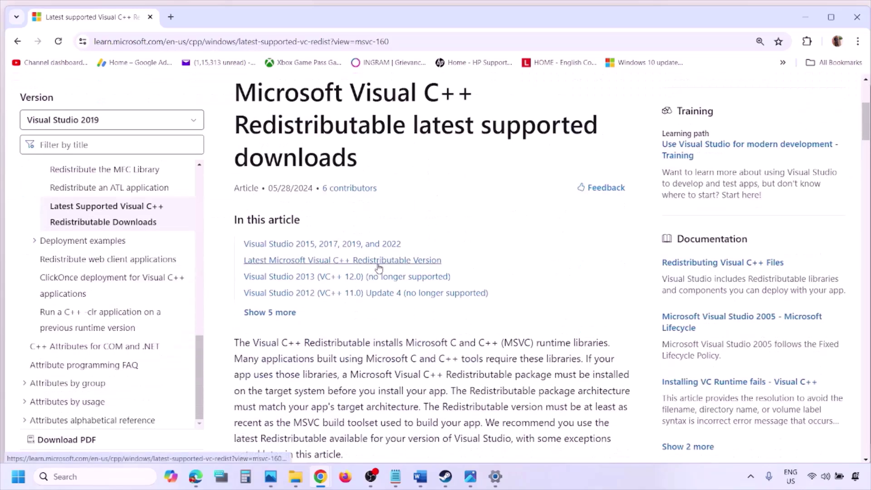
{"action": "scroll", "coordinate": [379, 268], "scroll_direction": "down", "scroll_amount": 6}
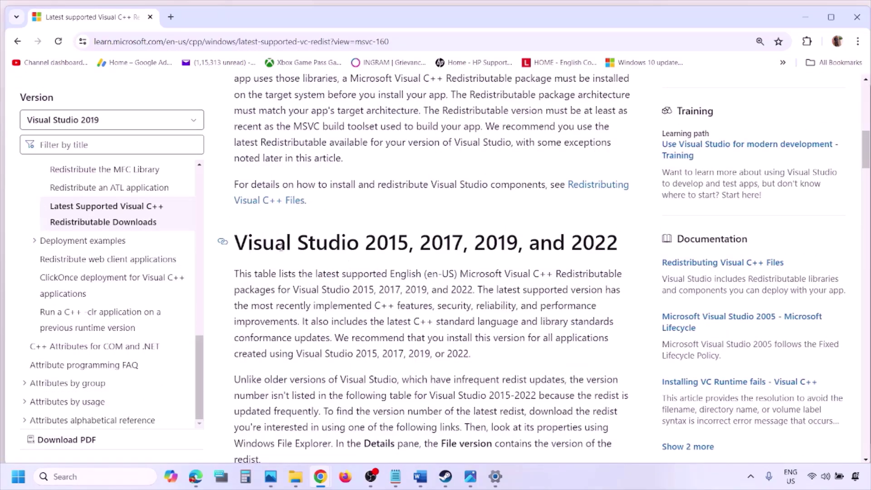
{"action": "left_click_drag", "start_coordinate": [280, 246], "coordinate": [585, 243]}
{"action": "scroll", "coordinate": [382, 324], "scroll_direction": "down", "scroll_amount": 9}
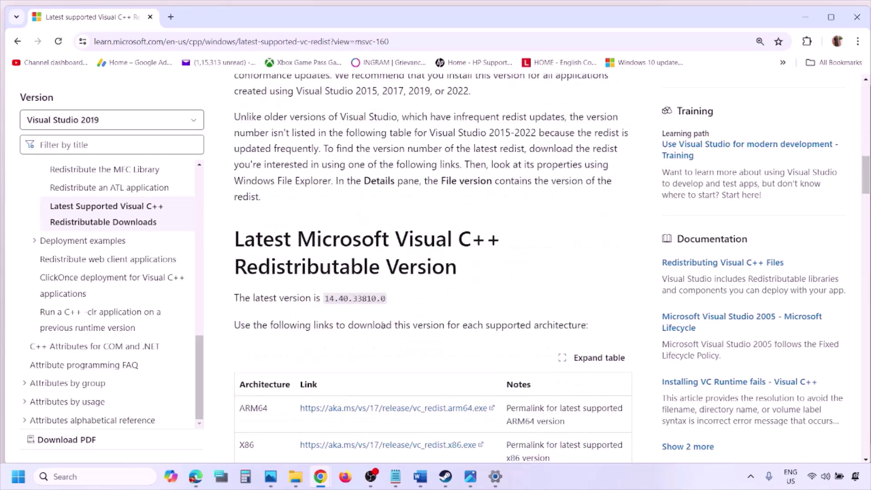
{"action": "double_click", "coordinate": [246, 262]}
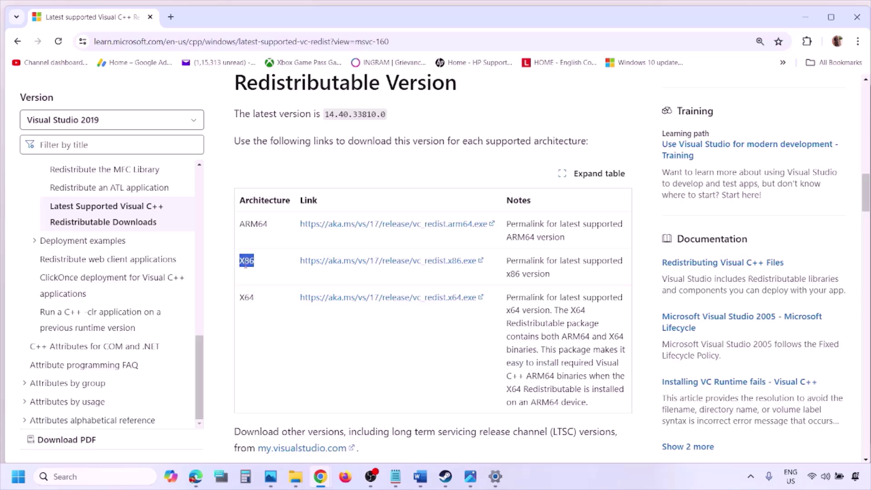
{"action": "double_click", "coordinate": [247, 298]}
- Download and run vc_redist.x86.exe, and start the repair of the x86 Visual C++ 2015-2022 Redistributable
{"action": "left_click_drag", "start_coordinate": [242, 260], "coordinate": [428, 265]}
{"action": "left_click", "coordinate": [428, 270]}
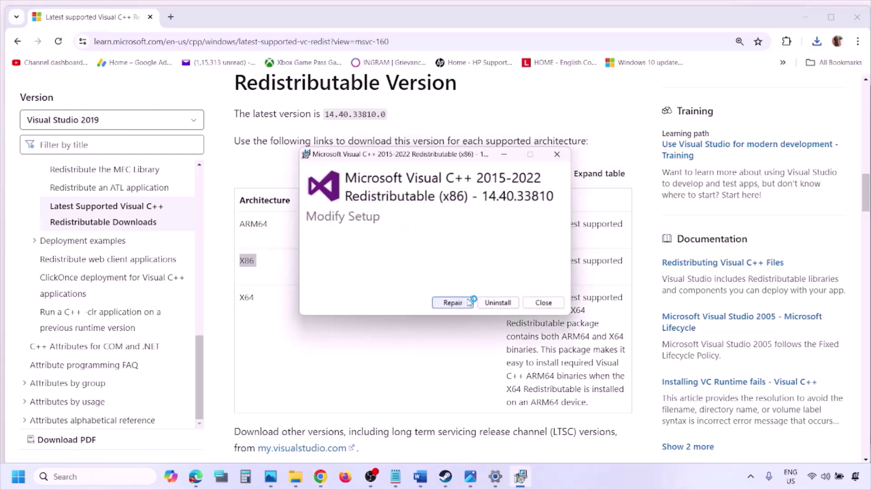
{"action": "left_click", "coordinate": [453, 302]}
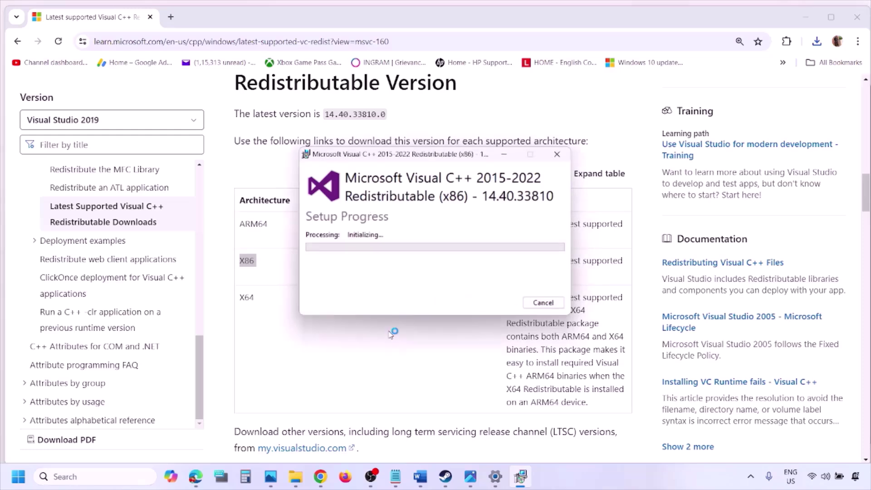
- Start the x64 redistributable repair from a downloaded vc_redist.x64.exe and place the x86 and x64 setup windows side by side
{"action": "double_click", "coordinate": [244, 301]}
{"action": "left_click", "coordinate": [394, 300]}
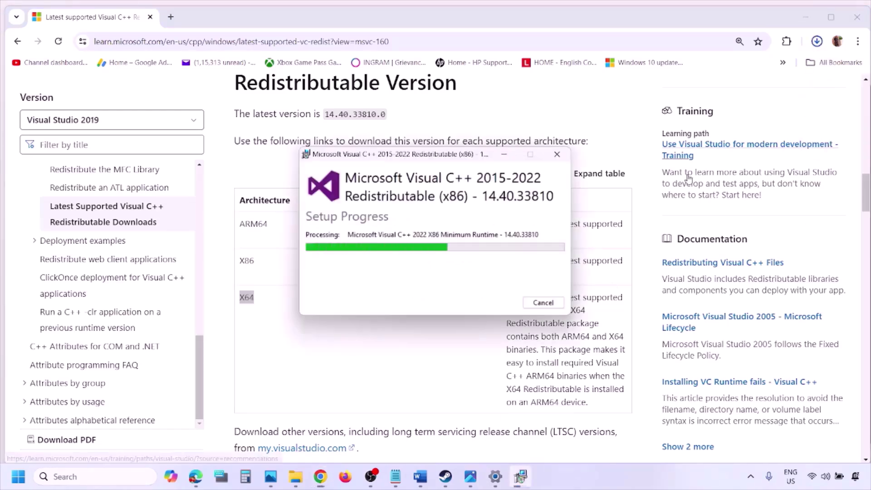
{"action": "left_click", "coordinate": [730, 75]}
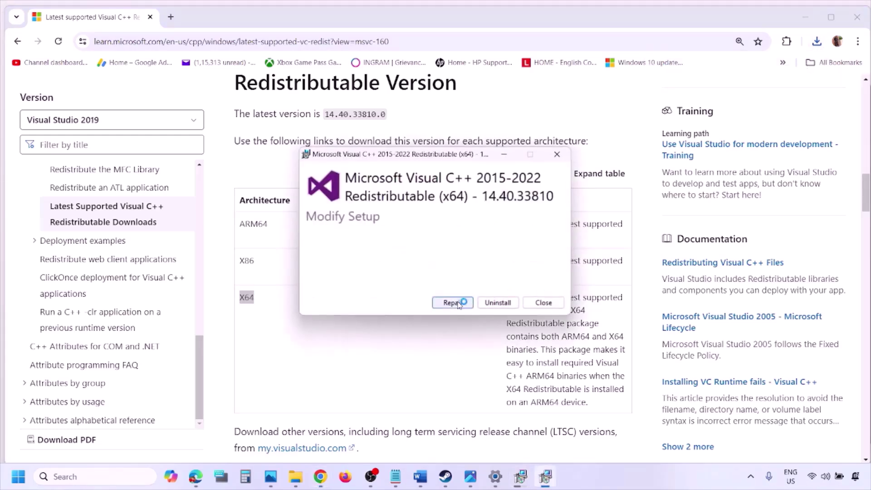
{"action": "left_click", "coordinate": [452, 302]}
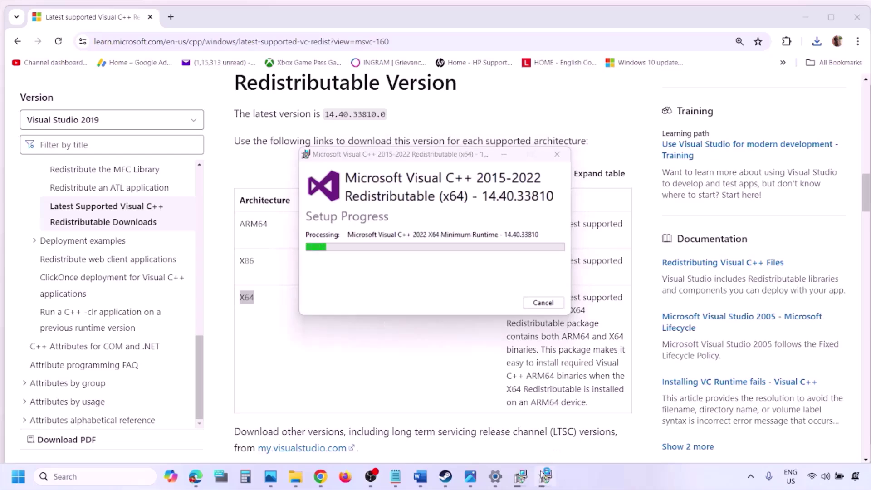
{"action": "left_click_drag", "start_coordinate": [479, 155], "coordinate": [276, 193]}
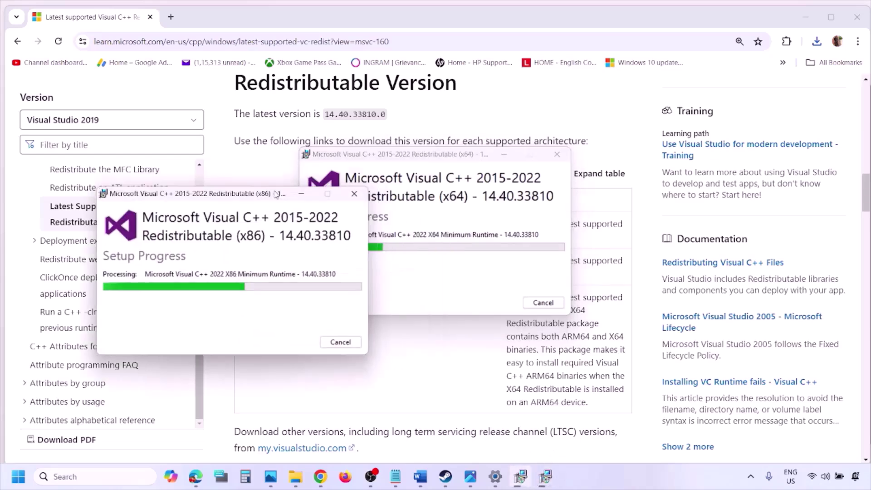
{"action": "left_click_drag", "start_coordinate": [440, 159], "coordinate": [552, 207]}
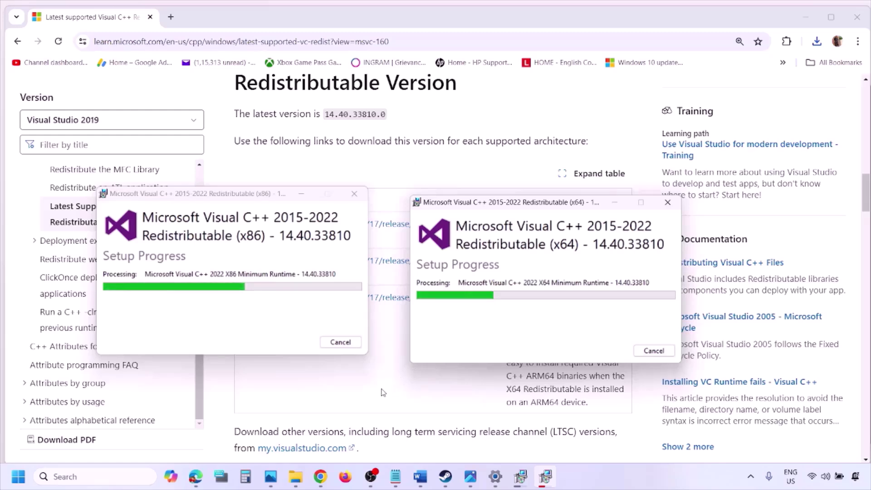
- Bring up the computer's power options to show Restart, and dismiss them without restarting
{"action": "left_click", "coordinate": [17, 480]}
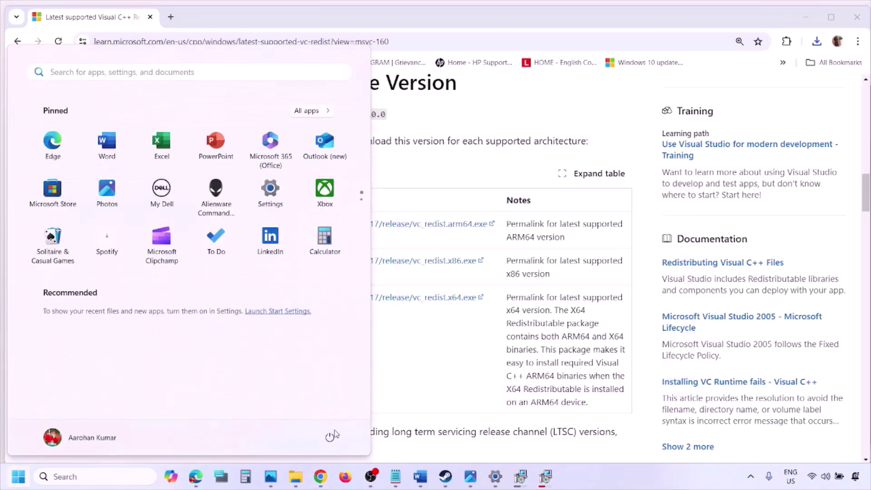
{"action": "left_click", "coordinate": [330, 437]}
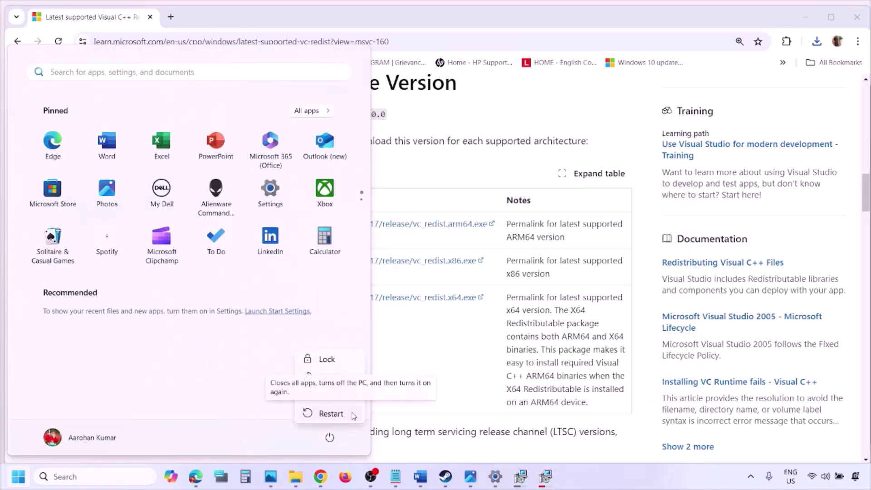
{"action": "left_click", "coordinate": [452, 383]}
{"action": "left_click", "coordinate": [453, 383]}
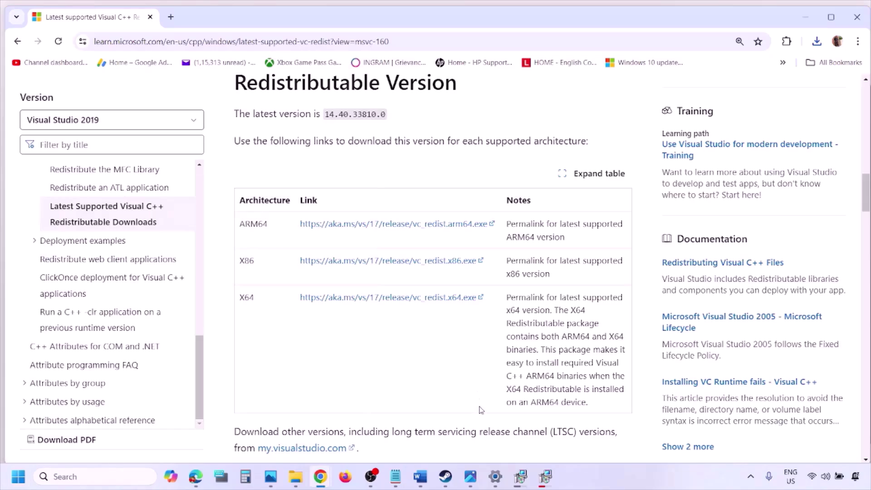
- Return to the Word notes and show step 9 about unplugging external devices
{"action": "left_click", "coordinate": [420, 477]}
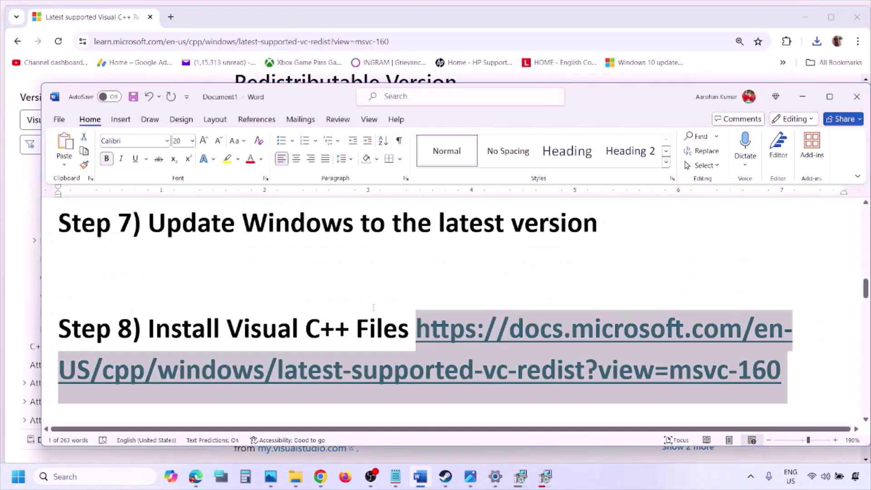
{"action": "scroll", "coordinate": [373, 308], "scroll_direction": "down", "scroll_amount": 3}
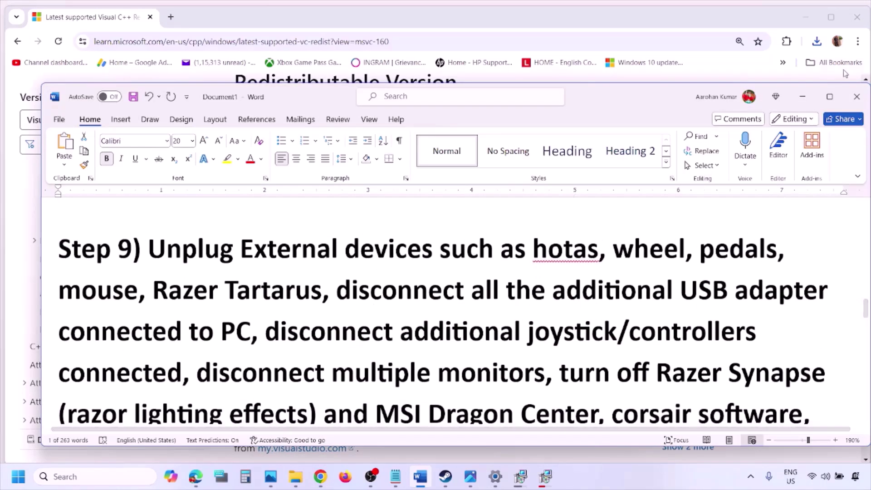